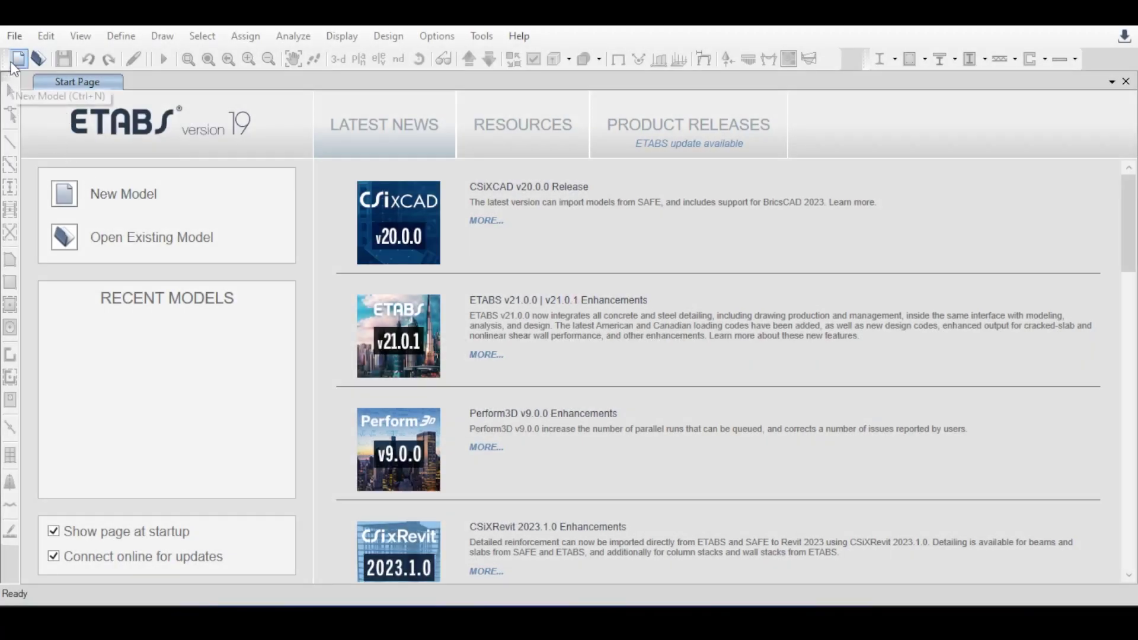
- Start a new model using built-in settings with Metric SI display units and the AISC15M steel section database
key("ctrl+n")
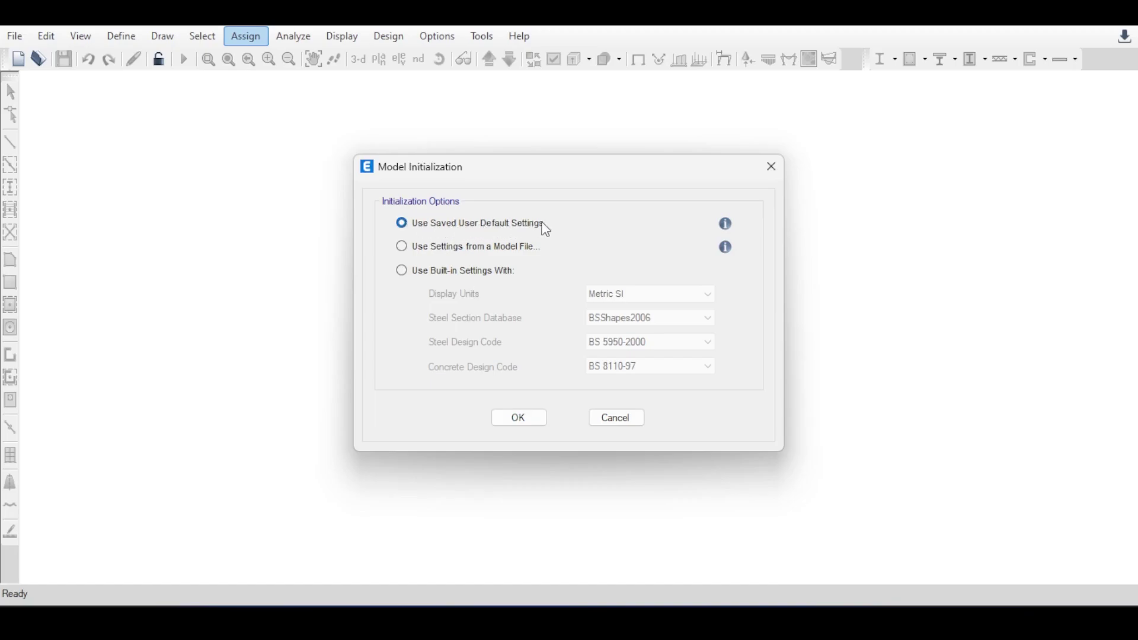
mouse_move(730, 226)
left_click(410, 247)
left_click(413, 274)
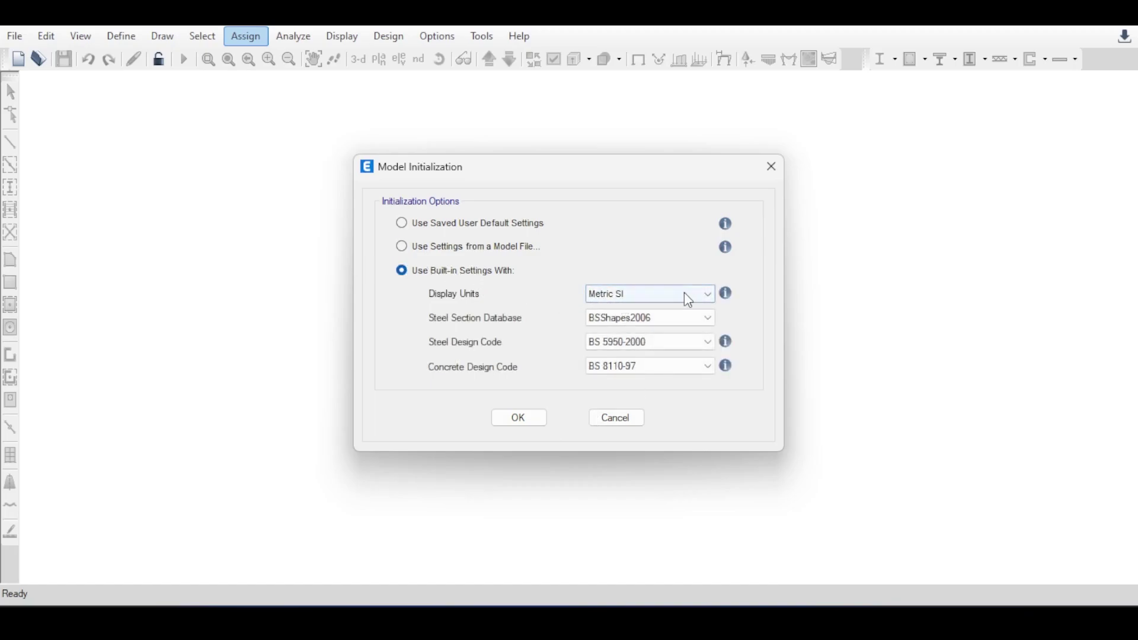
left_click(649, 324)
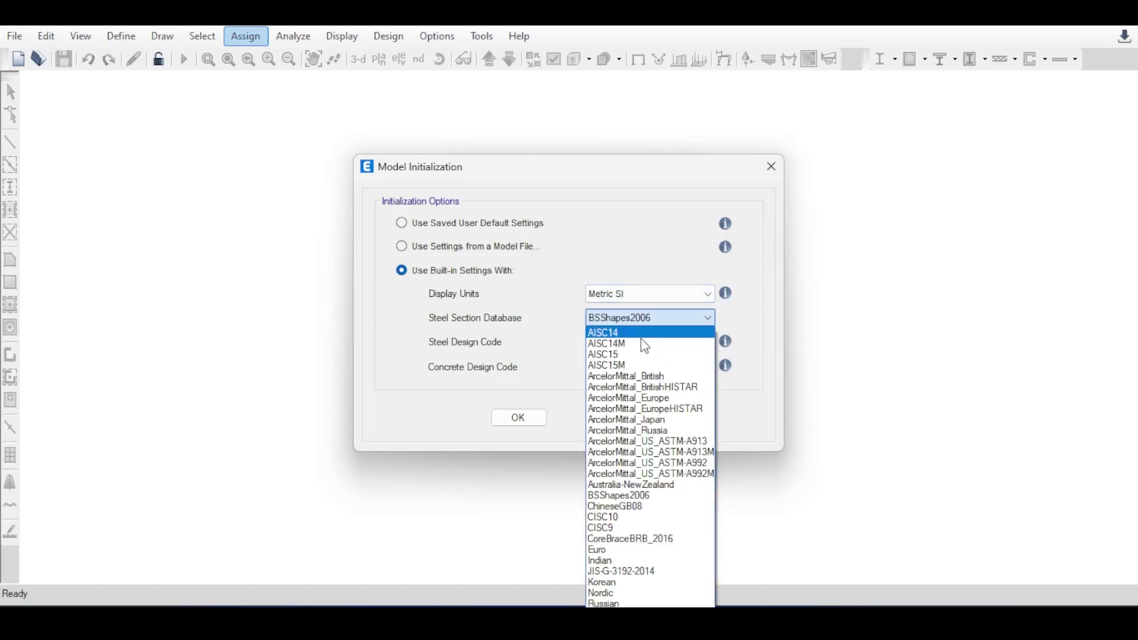
left_click(627, 364)
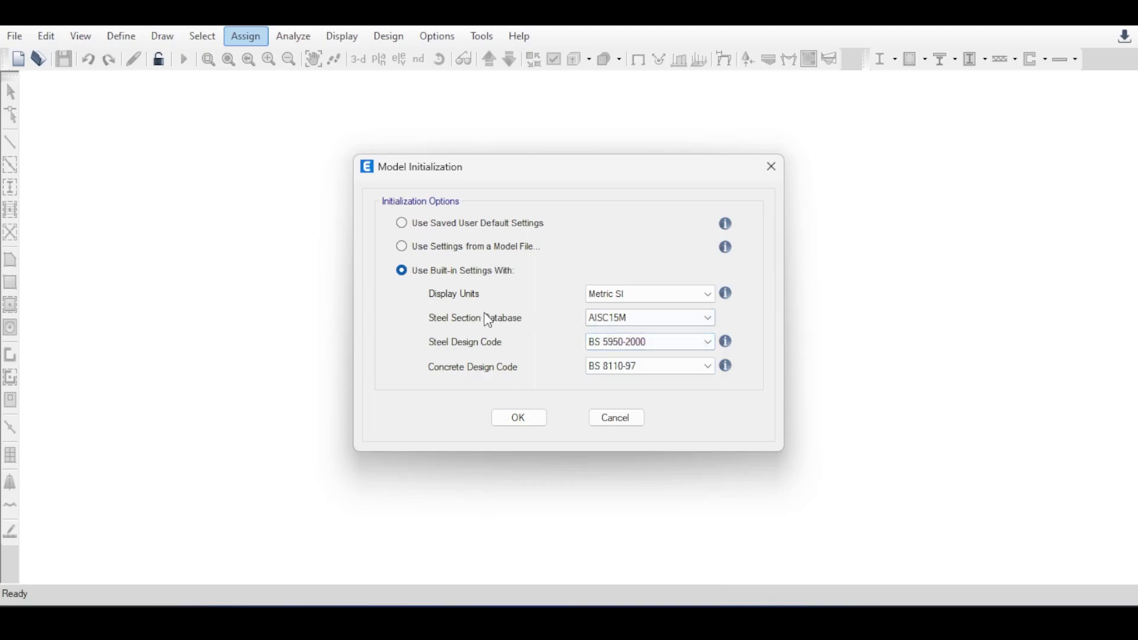
- Set the steel design code to AISC 360-16 and the concrete design code to ACI 318-19, and accept the initialization settings
left_click(618, 342)
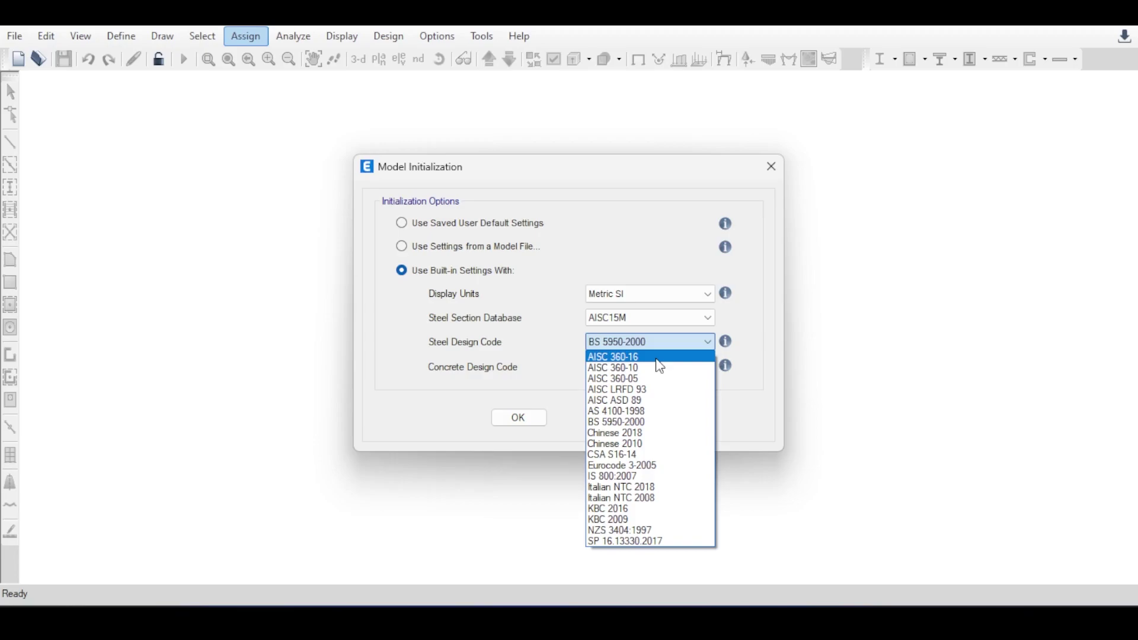
left_click(655, 357)
left_click(614, 366)
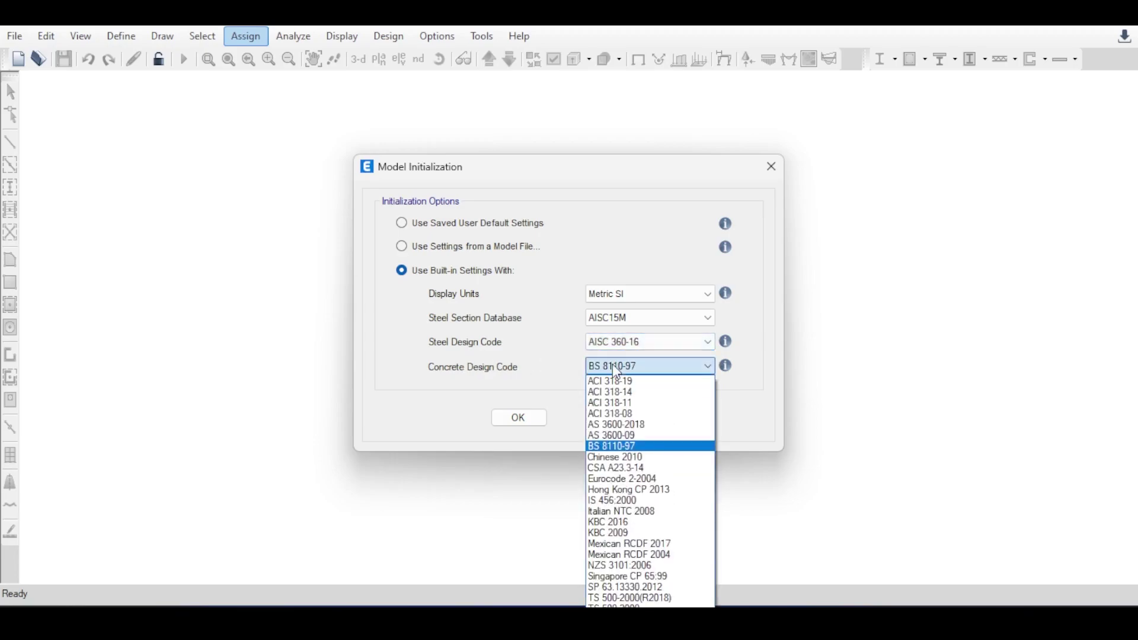
left_click(648, 382)
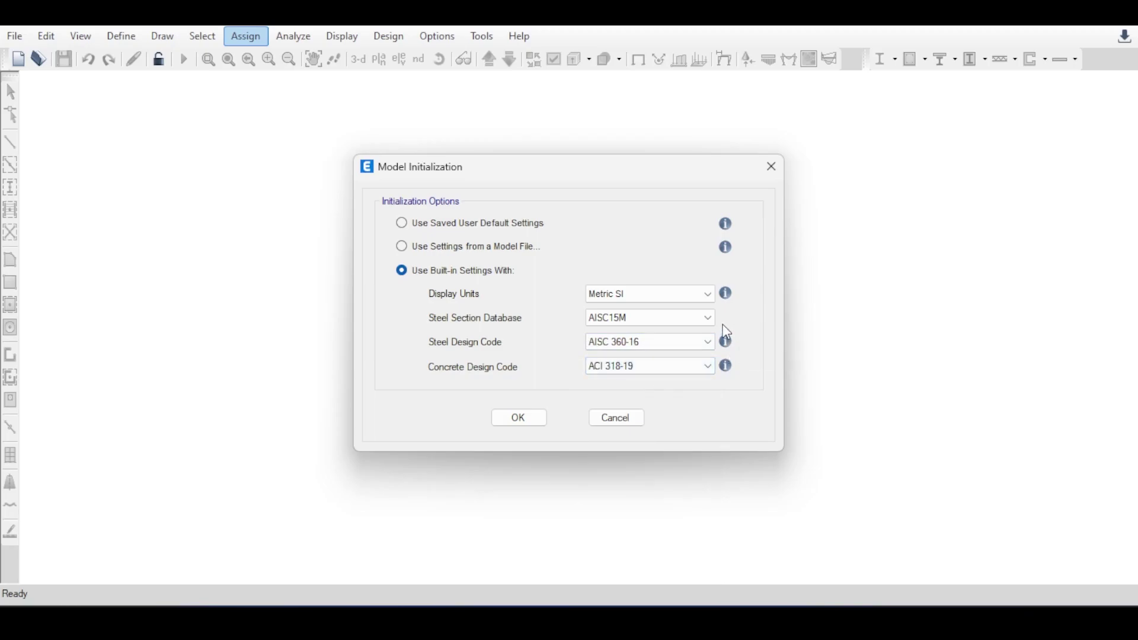
left_click(532, 416)
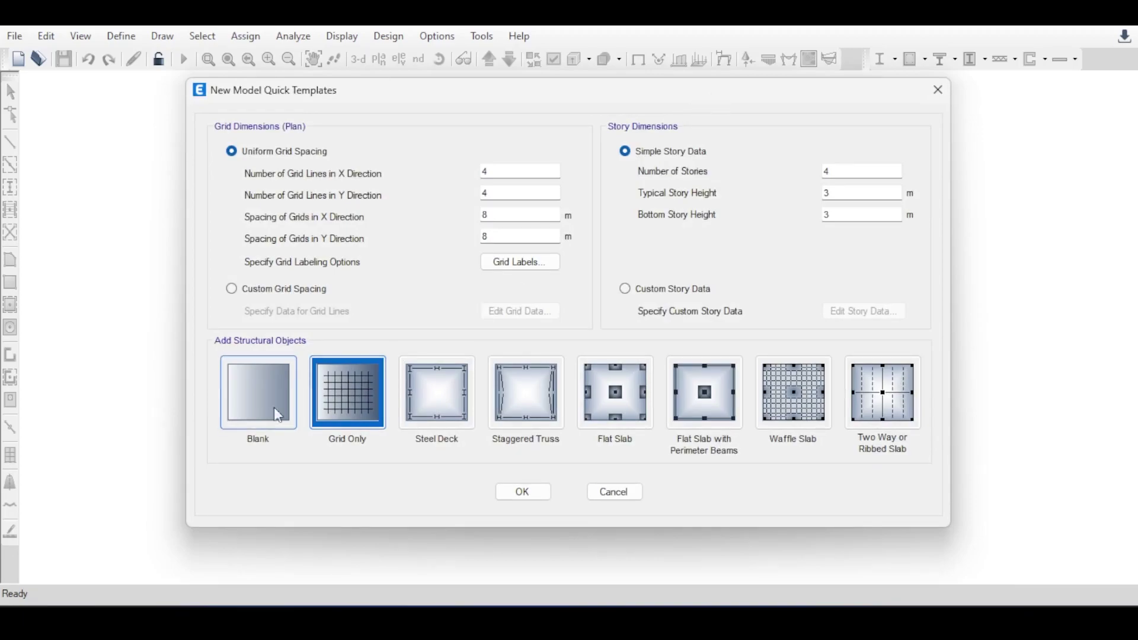
- Create the model from the Blank template with the default grid and story dimensions
left_click(252, 418)
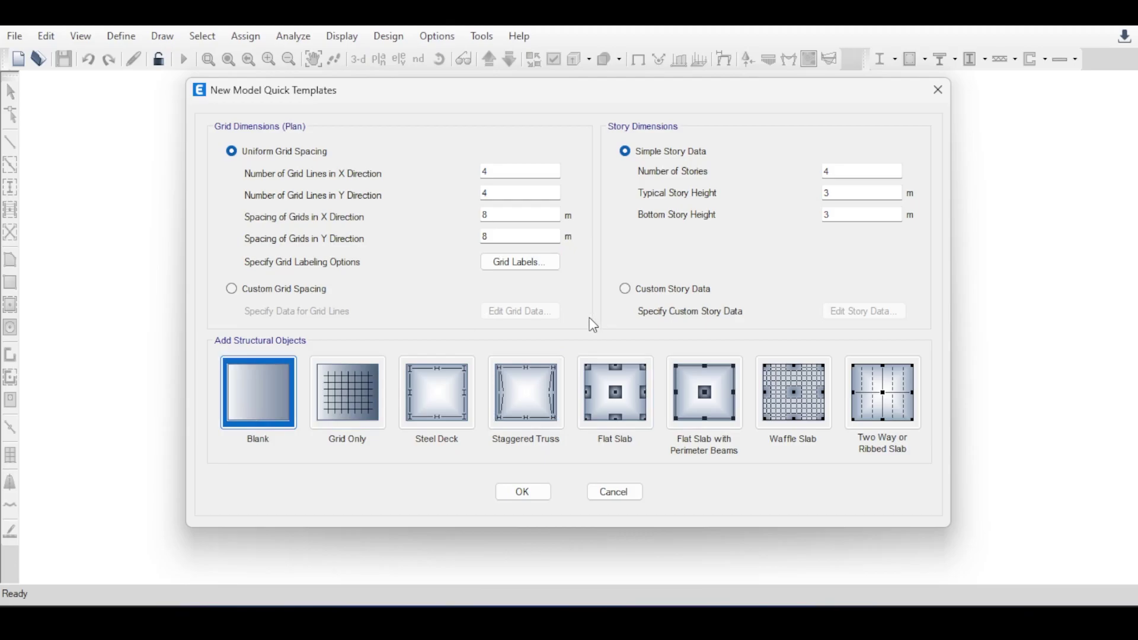
left_click(529, 493)
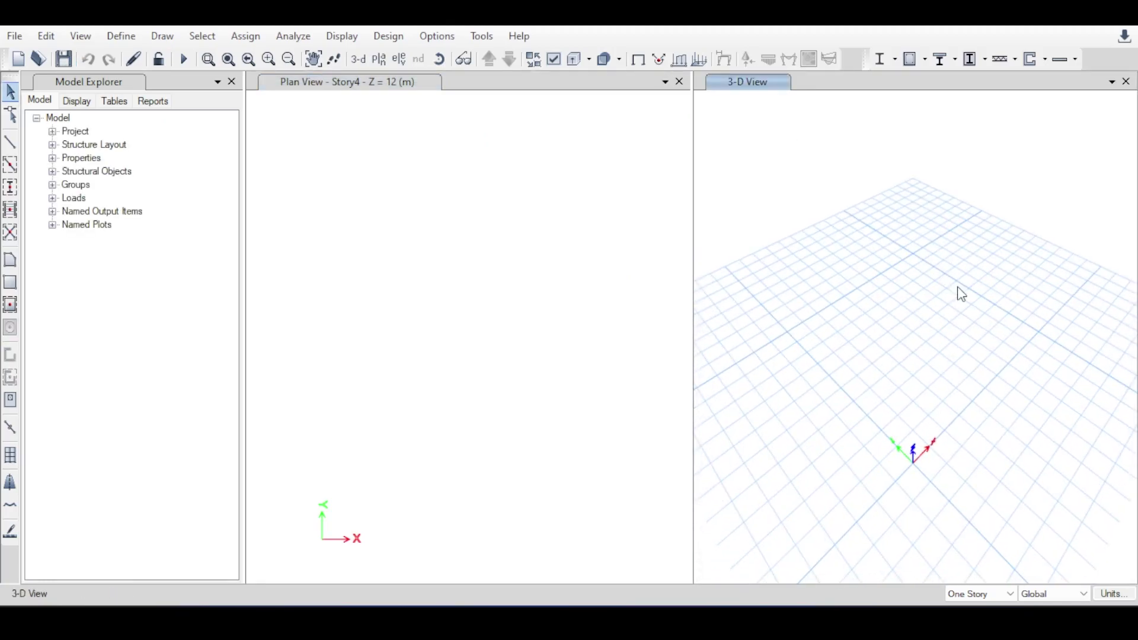
- Examine the empty model in the 3-D view and the Story4 plan view
scroll(954, 261, "down", 3)
scroll(951, 284, "up", 3)
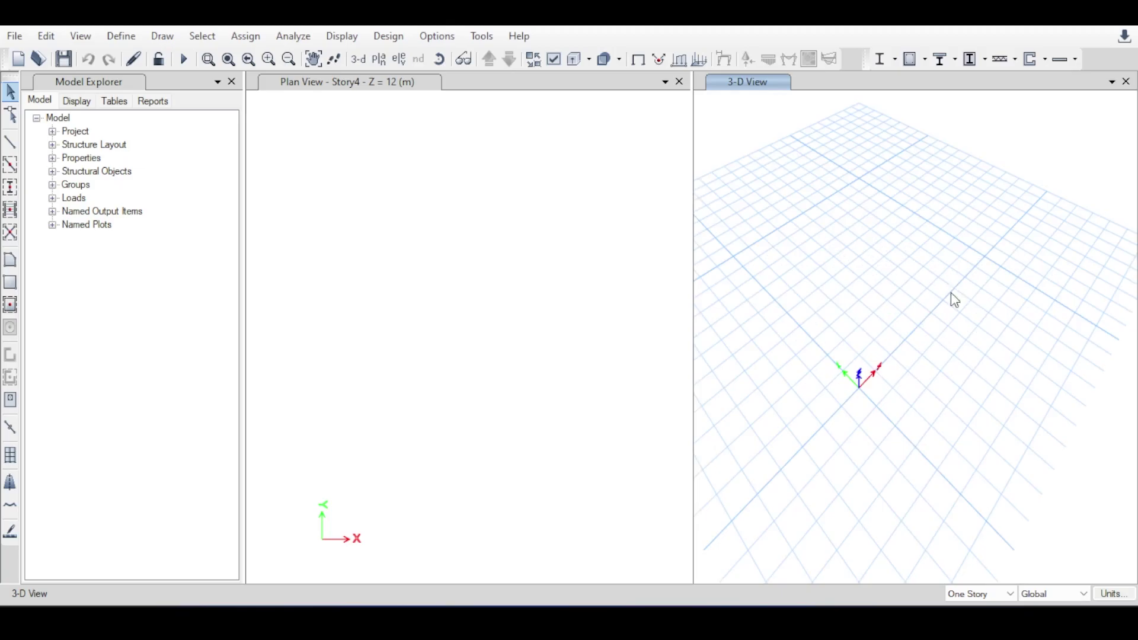
middle_click_drag(954, 300, 920, 278)
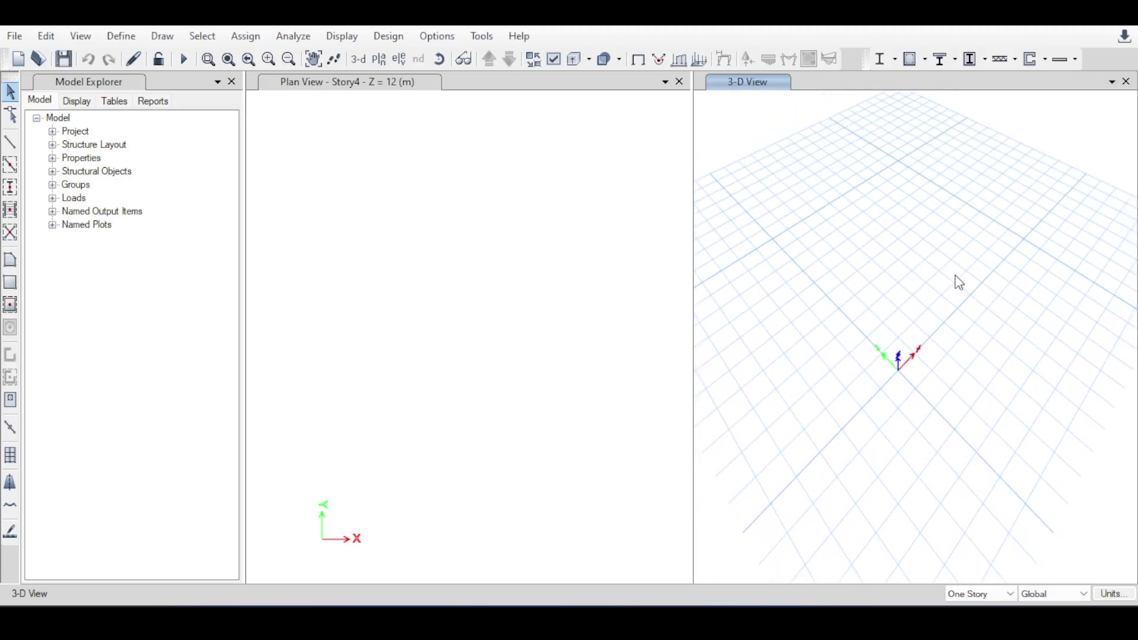
scroll(957, 263, "down", 4)
left_click(627, 302)
left_click(936, 267)
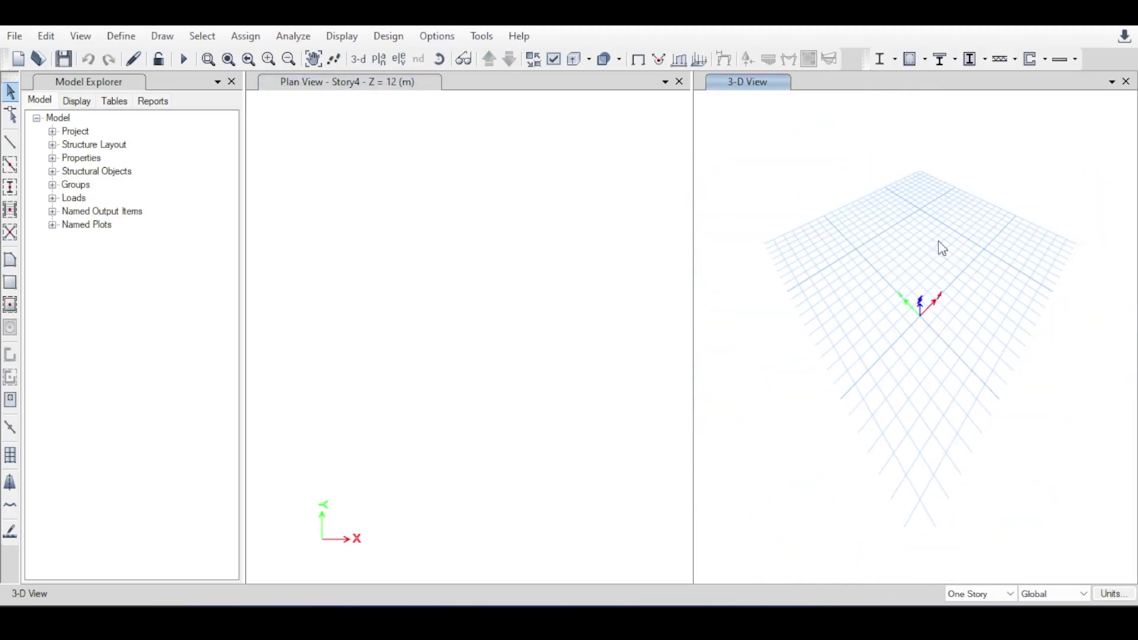
left_click(537, 299)
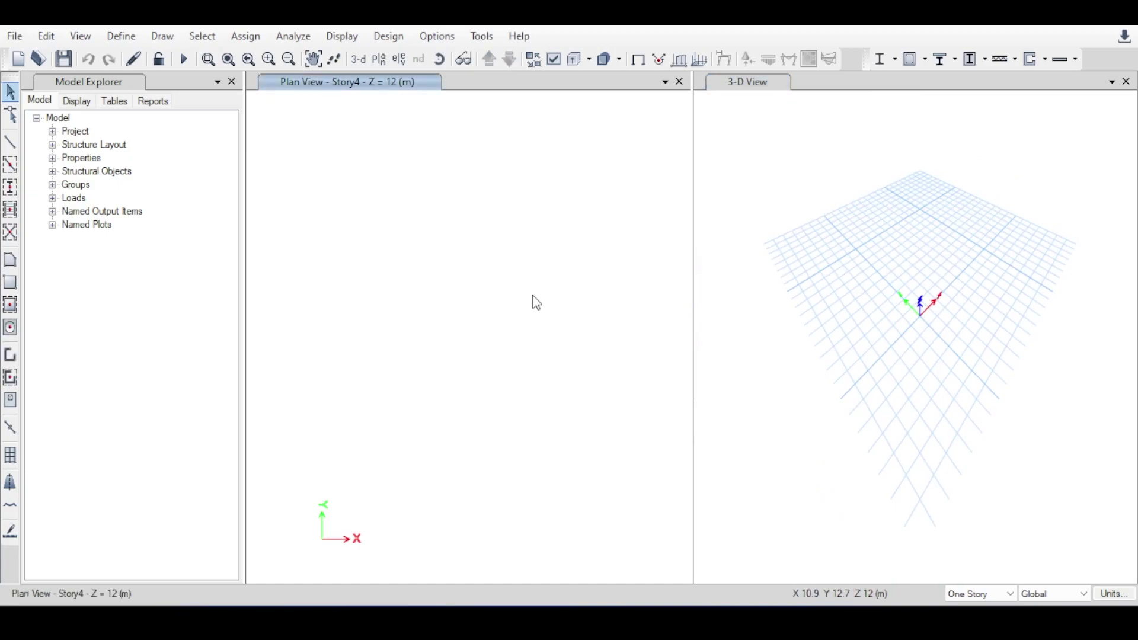
left_click(702, 284)
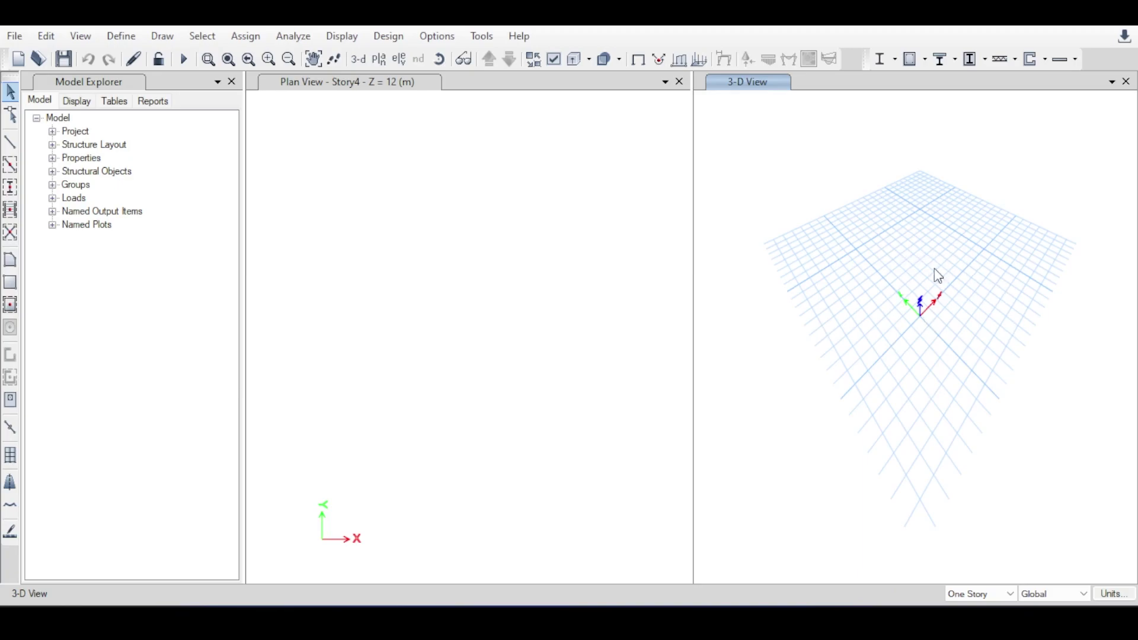
left_click(369, 219)
left_click(495, 283)
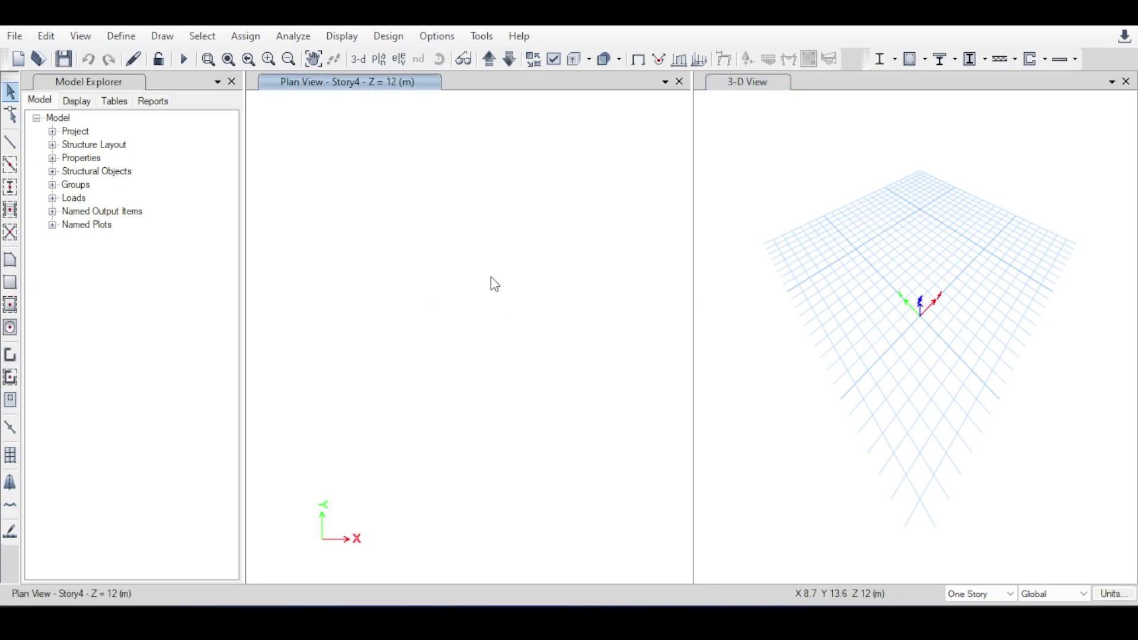
- Check the One Story selection options and review the full table of display units
left_click(1006, 594)
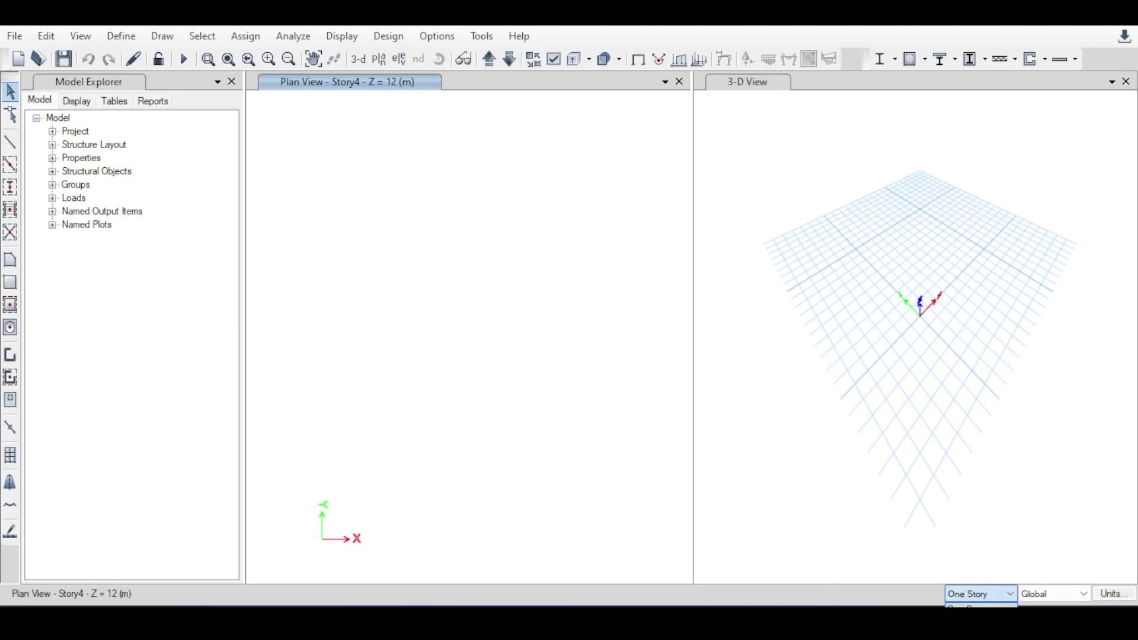
left_click(988, 605)
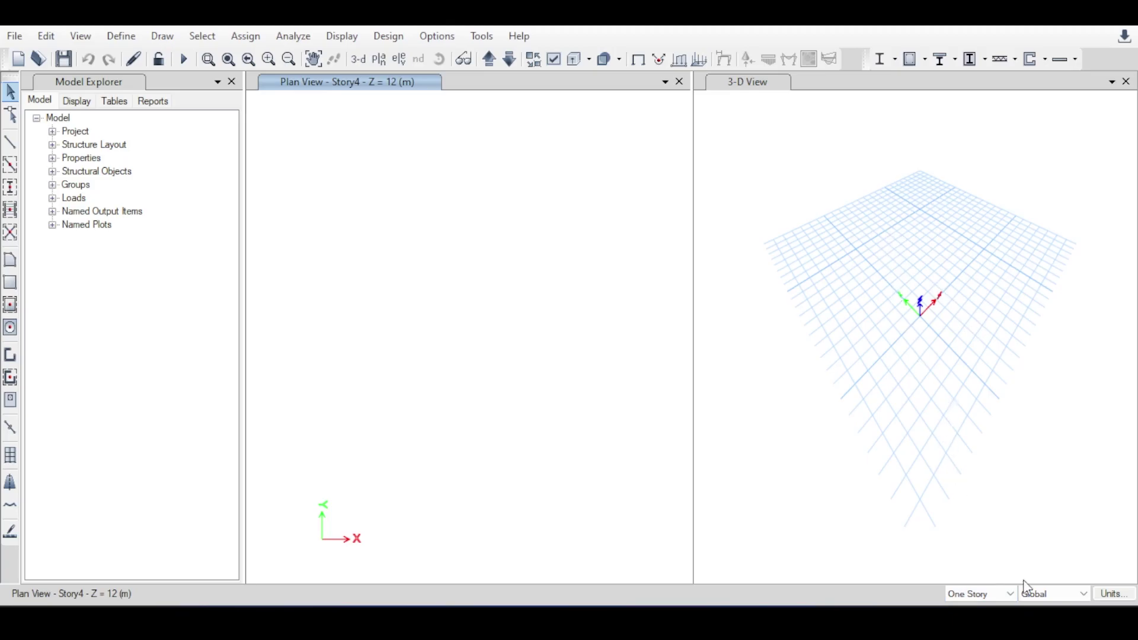
left_click(1116, 600)
left_click(1107, 600)
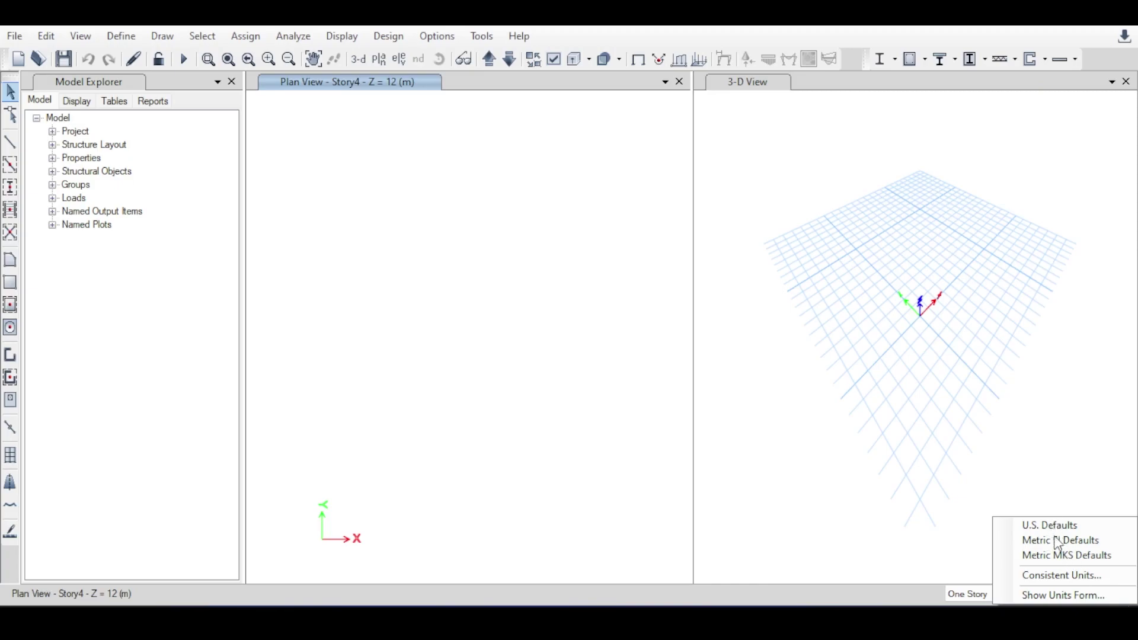
left_click(1063, 596)
left_click(454, 181)
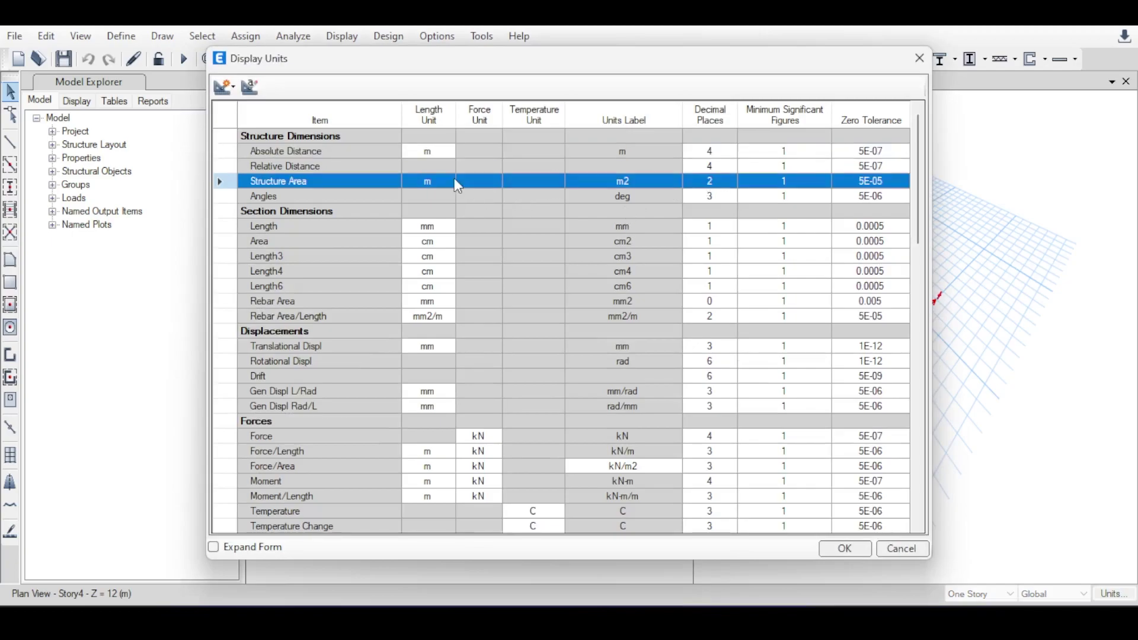
left_click(919, 58)
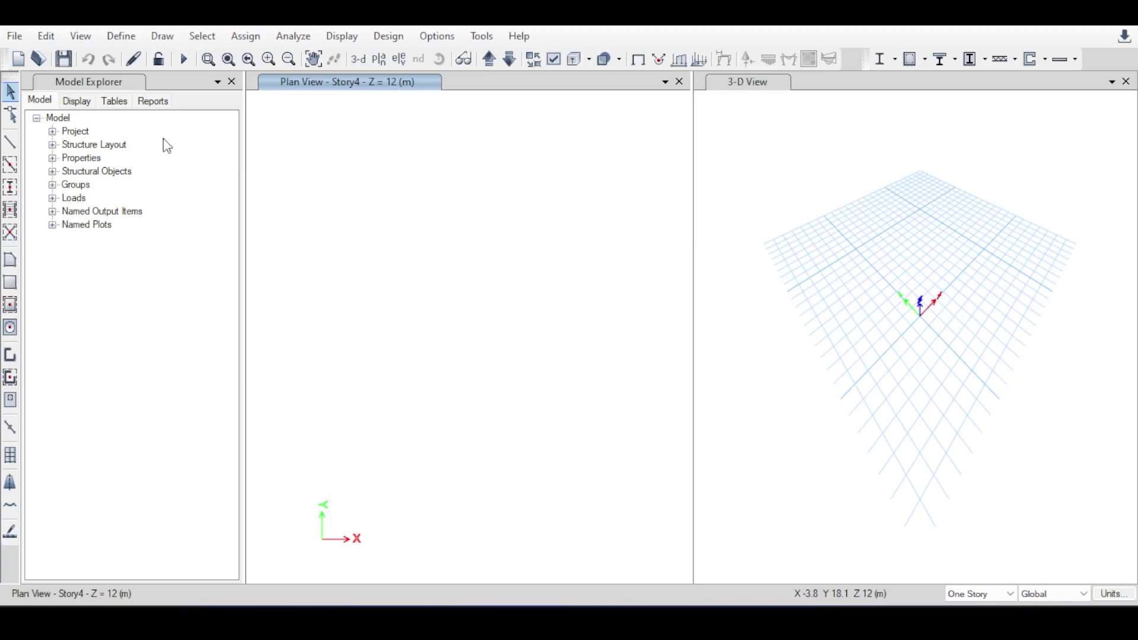
- Examine the Project, Structure Layout and Properties branches of the model tree, including the stories and materials, and collapse them again
left_click(52, 132)
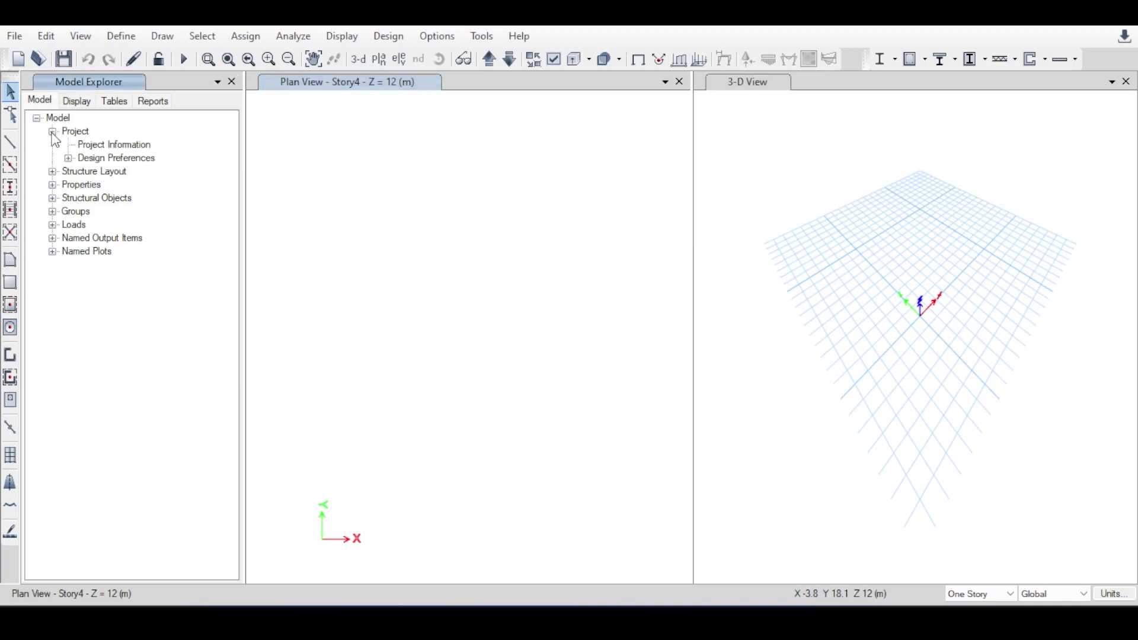
left_click(53, 172)
left_click(68, 185)
left_click(69, 185)
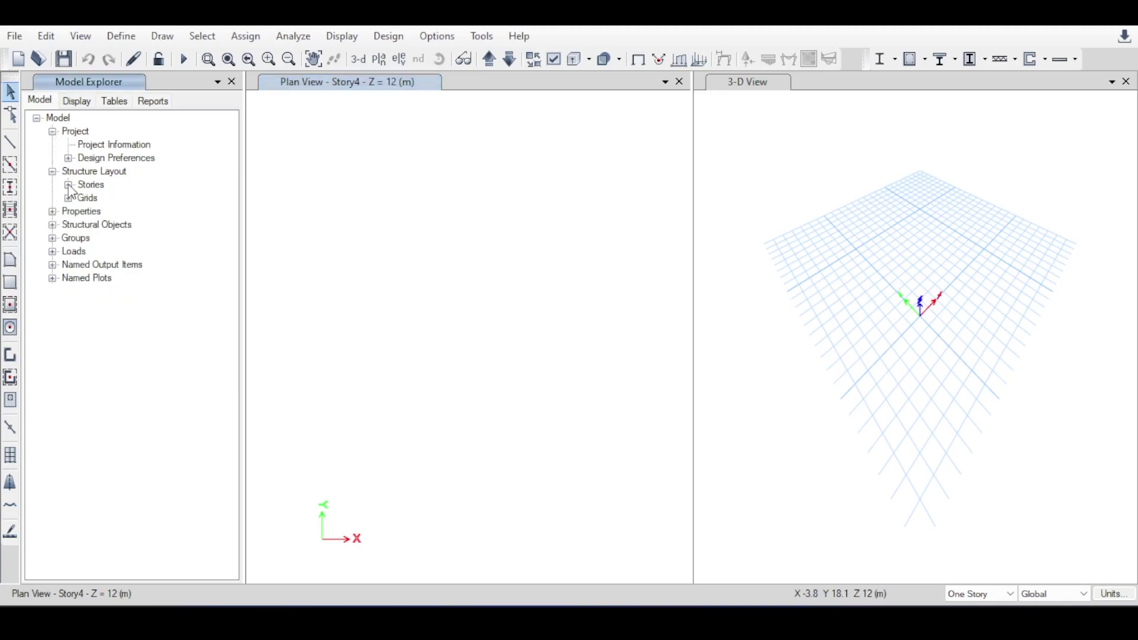
left_click(68, 184)
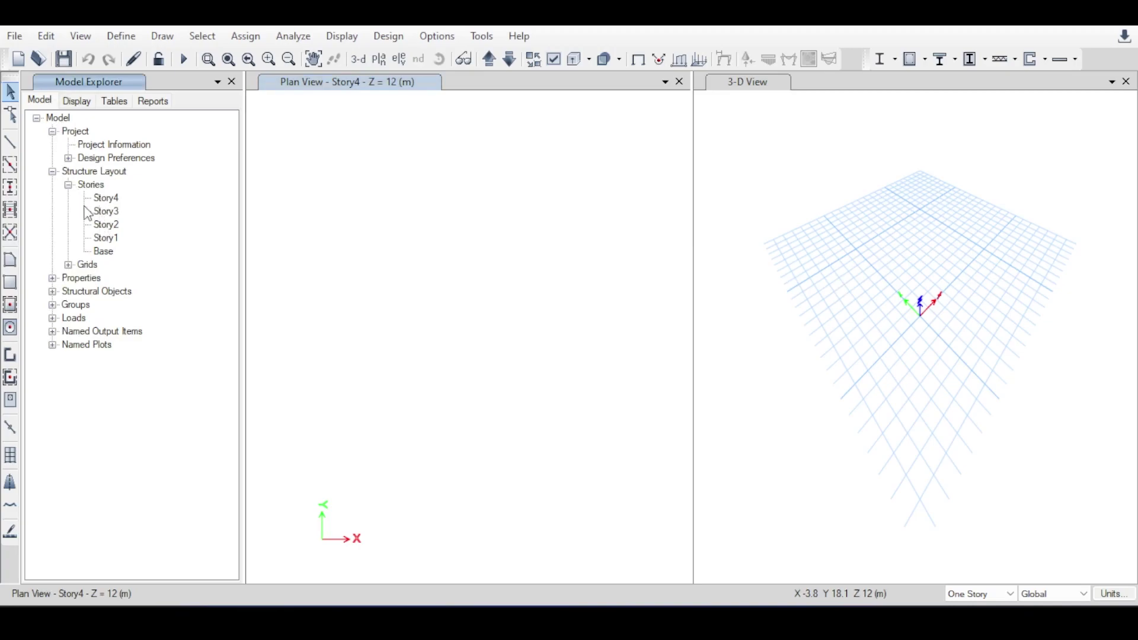
left_click(69, 185)
left_click(52, 212)
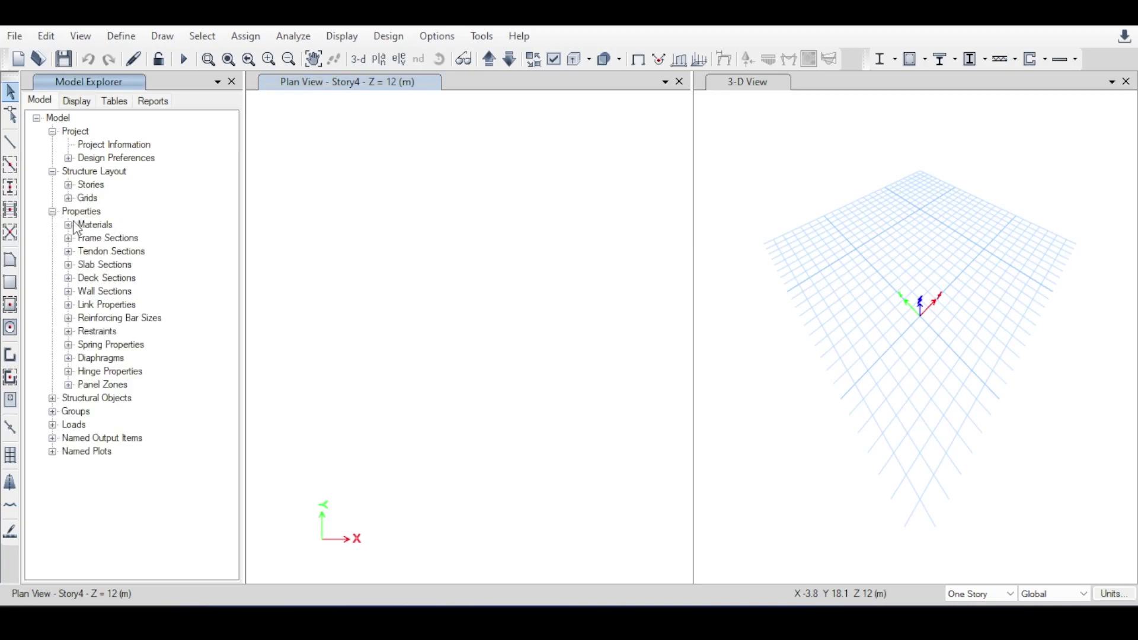
left_click(68, 225)
left_click(68, 225)
left_click(52, 212)
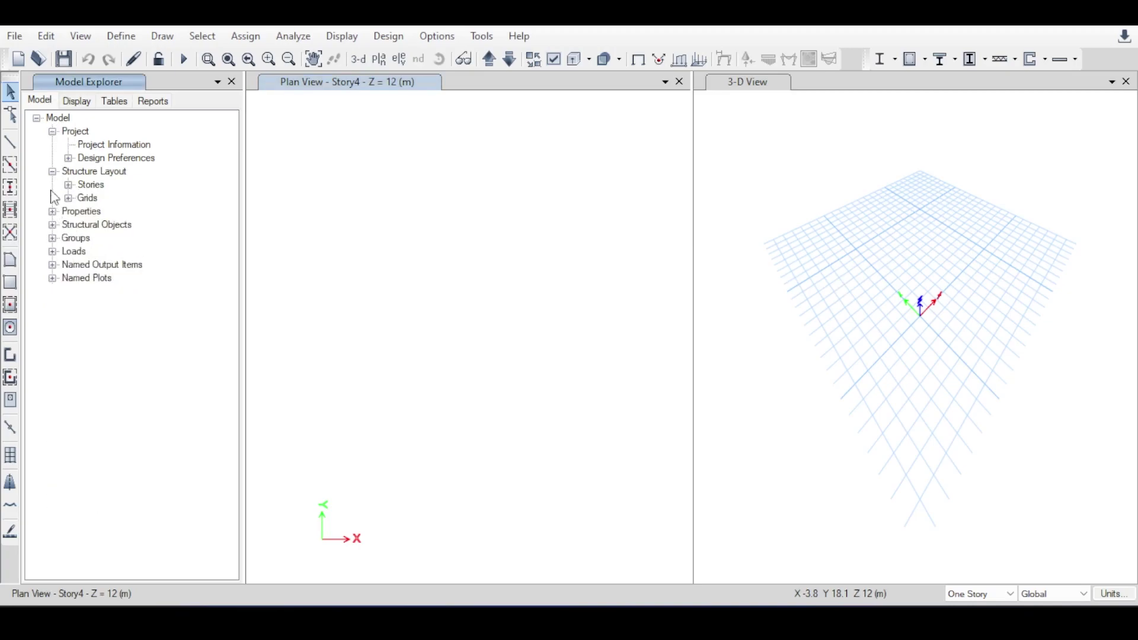
left_click(52, 171)
left_click(51, 131)
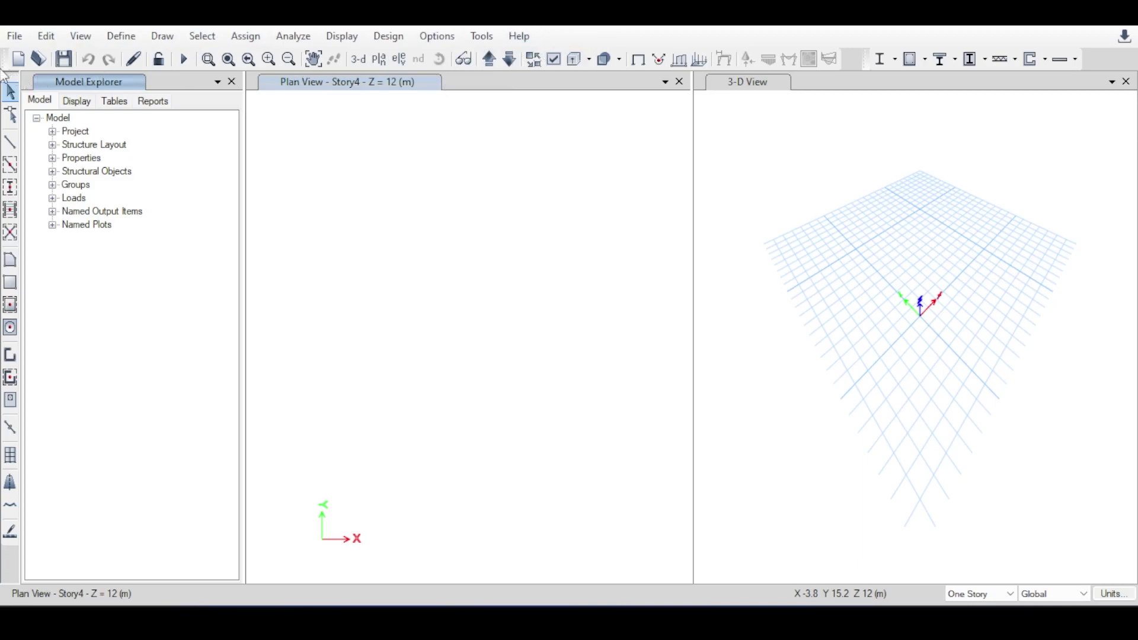
left_click(291, 84)
scroll(960, 342, "down", 2)
scroll(960, 341, "up", 3)
scroll(820, 338, "down", 3)
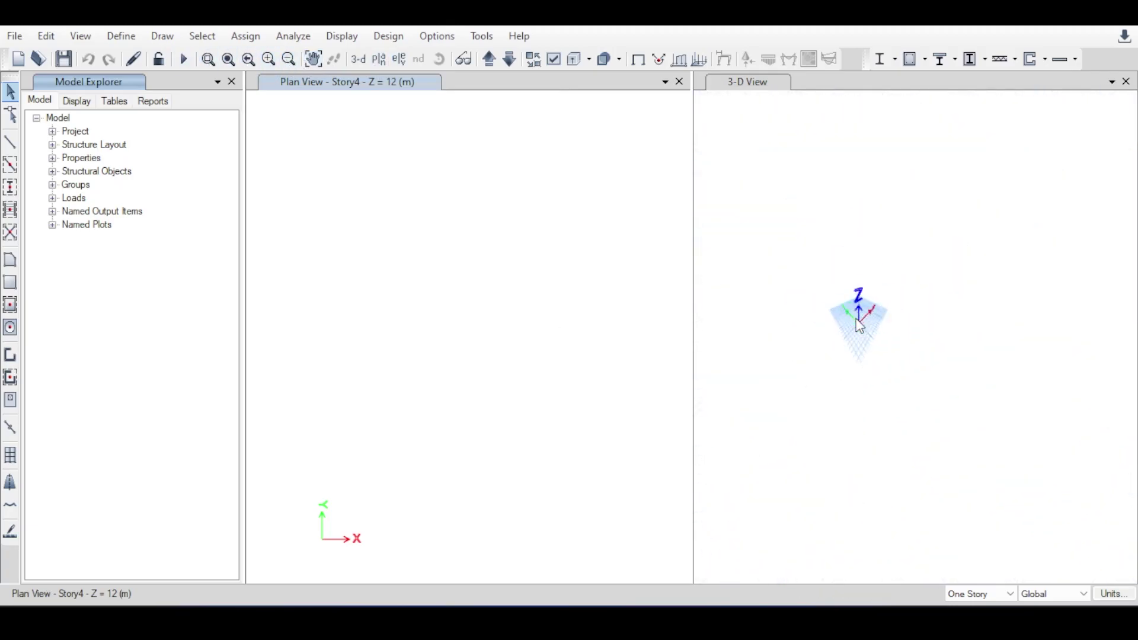
scroll(842, 288, "up", 3)
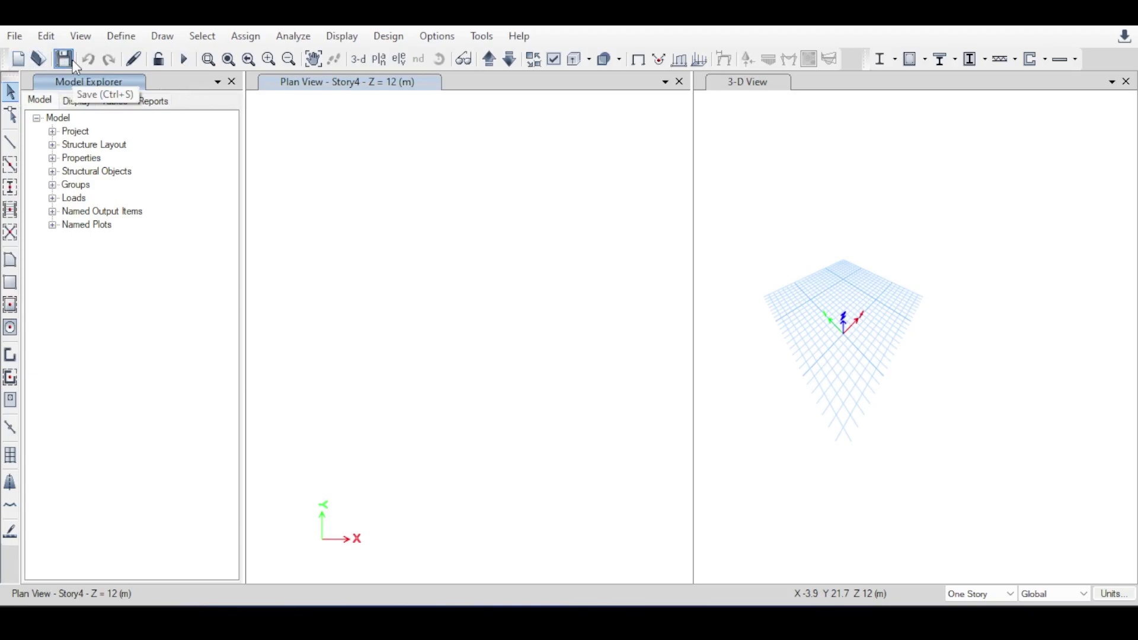
left_click(64, 59)
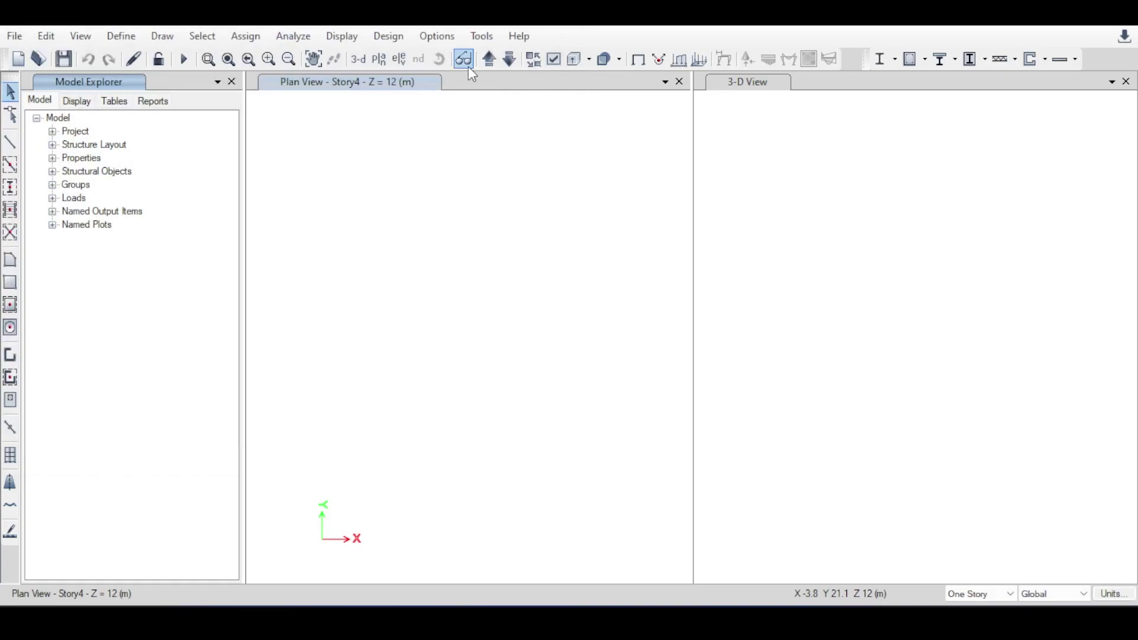
- Review the display units table, including unit labels, decimal places and zero tolerances from structure dimensions to stiffness, and leave it unchanged
left_click(451, 39)
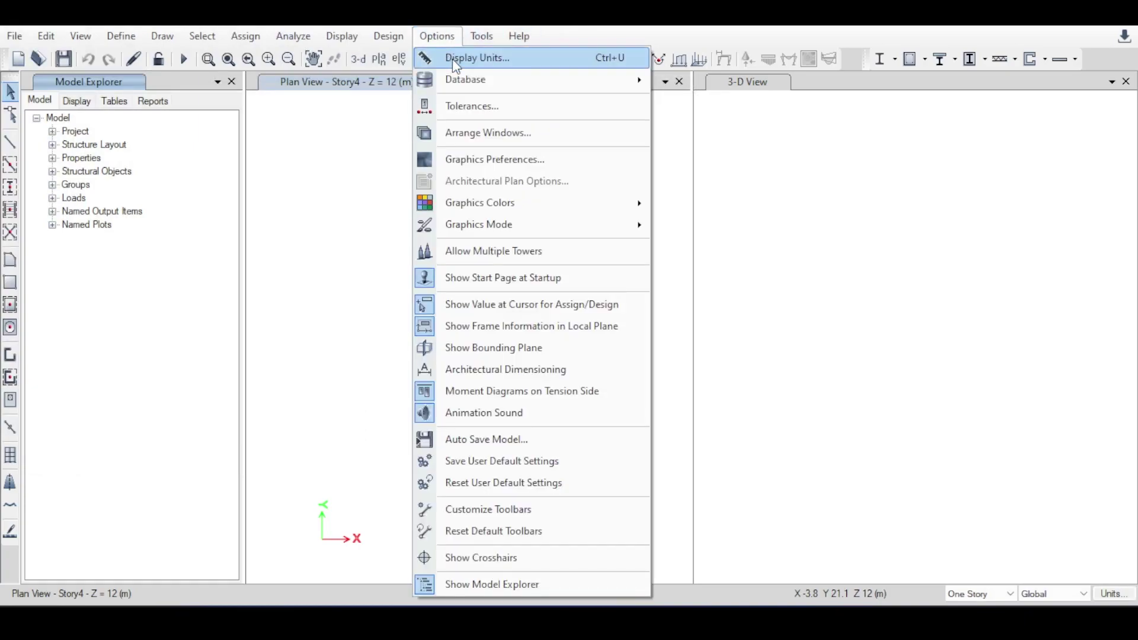
left_click(453, 59)
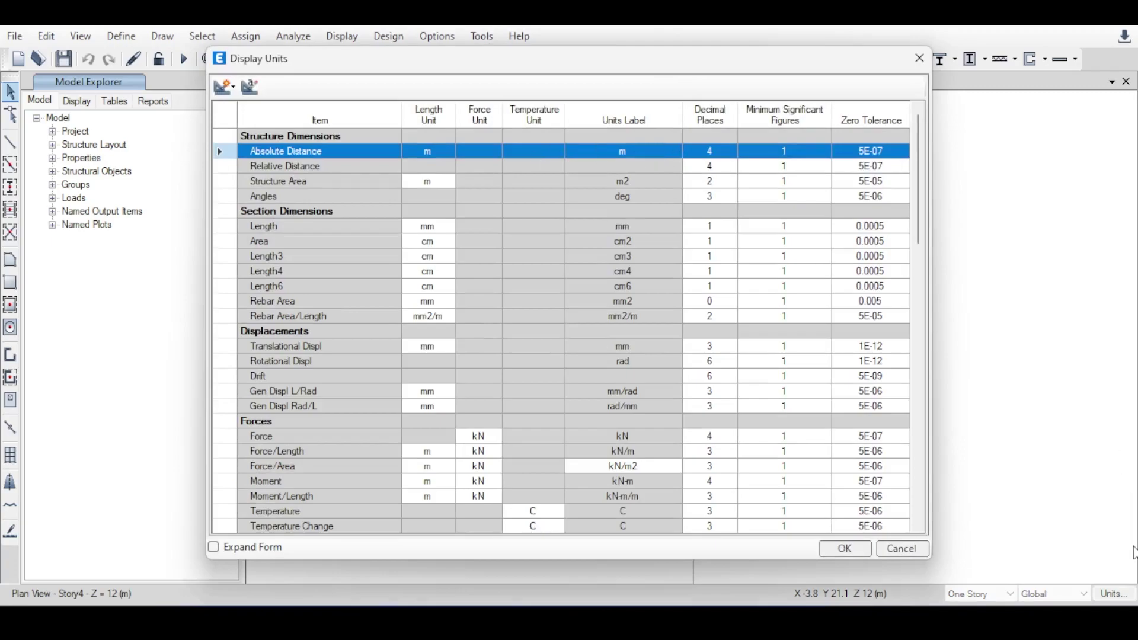
left_click(1114, 594)
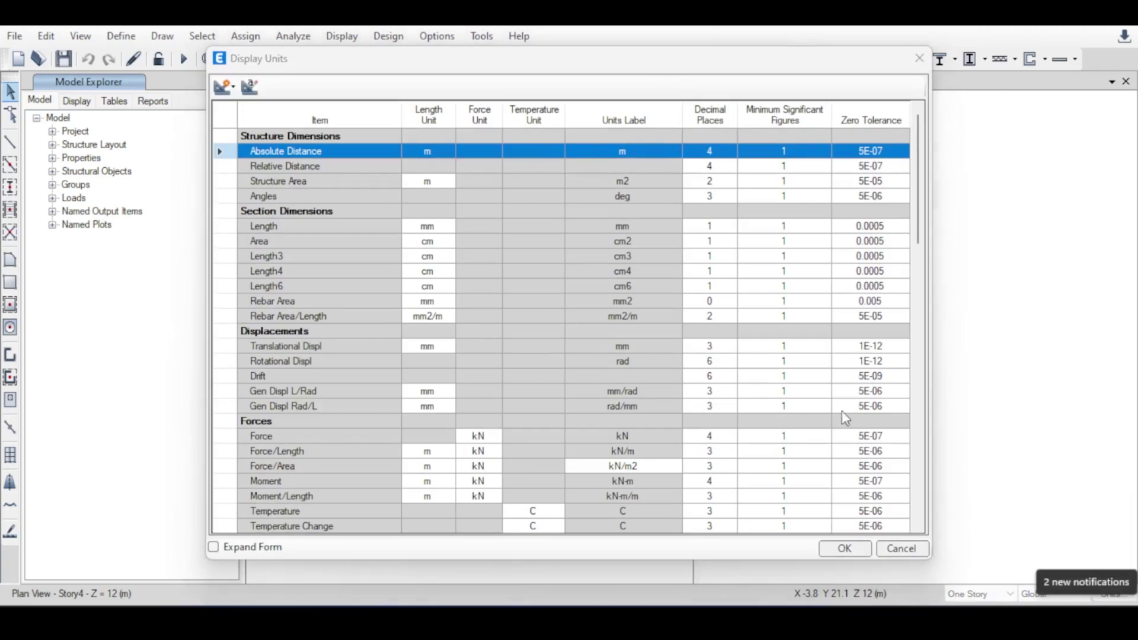
left_click(408, 229)
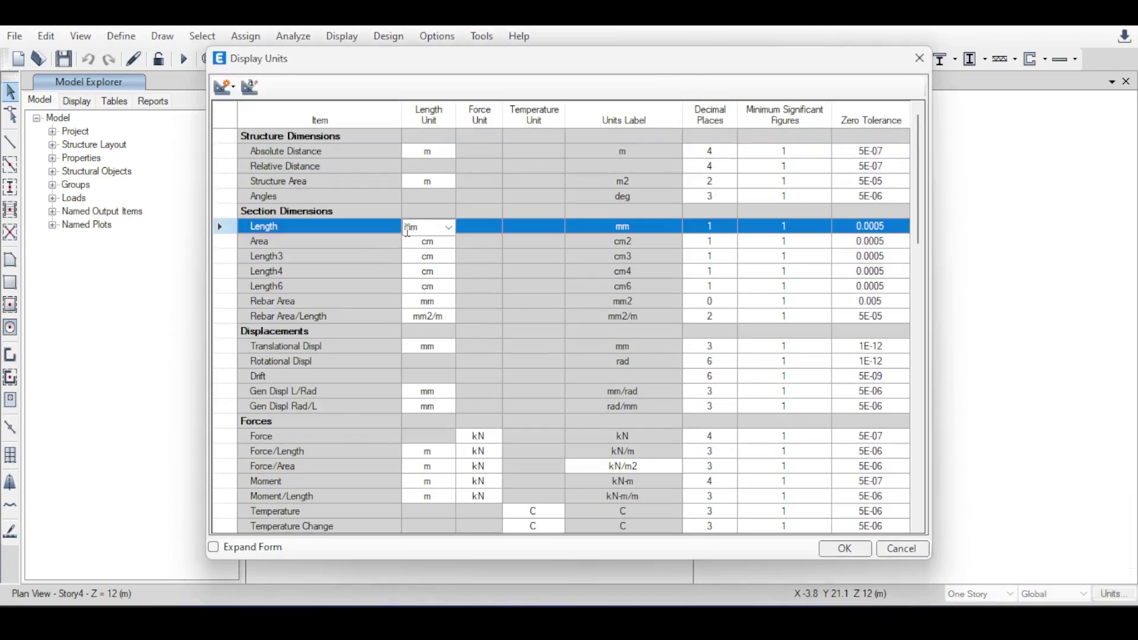
left_click(882, 138)
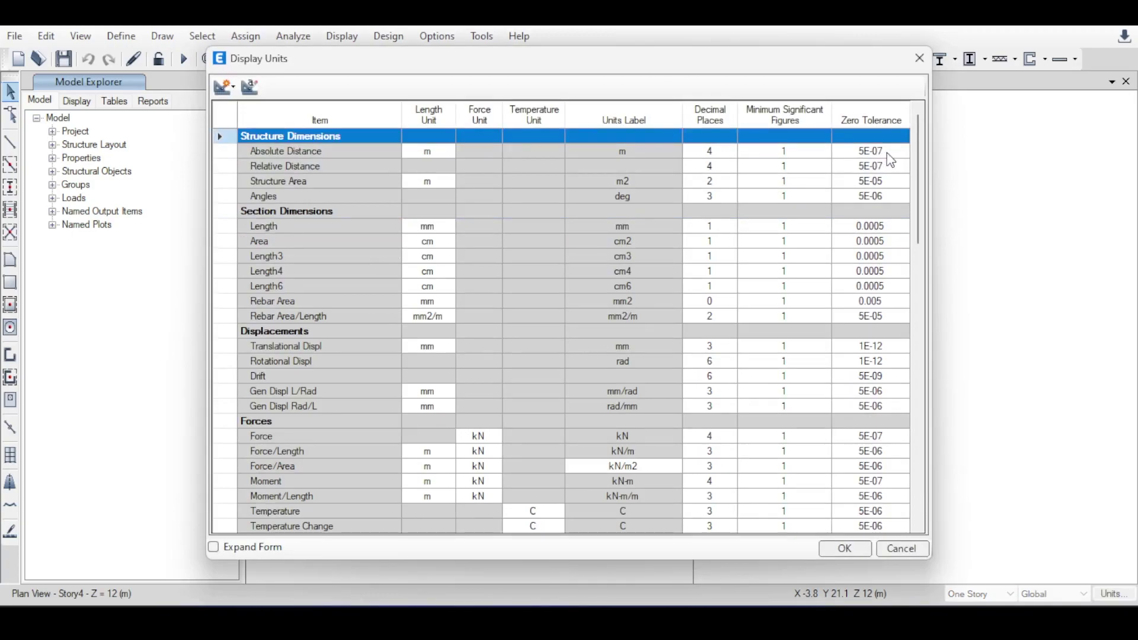
left_click(890, 156)
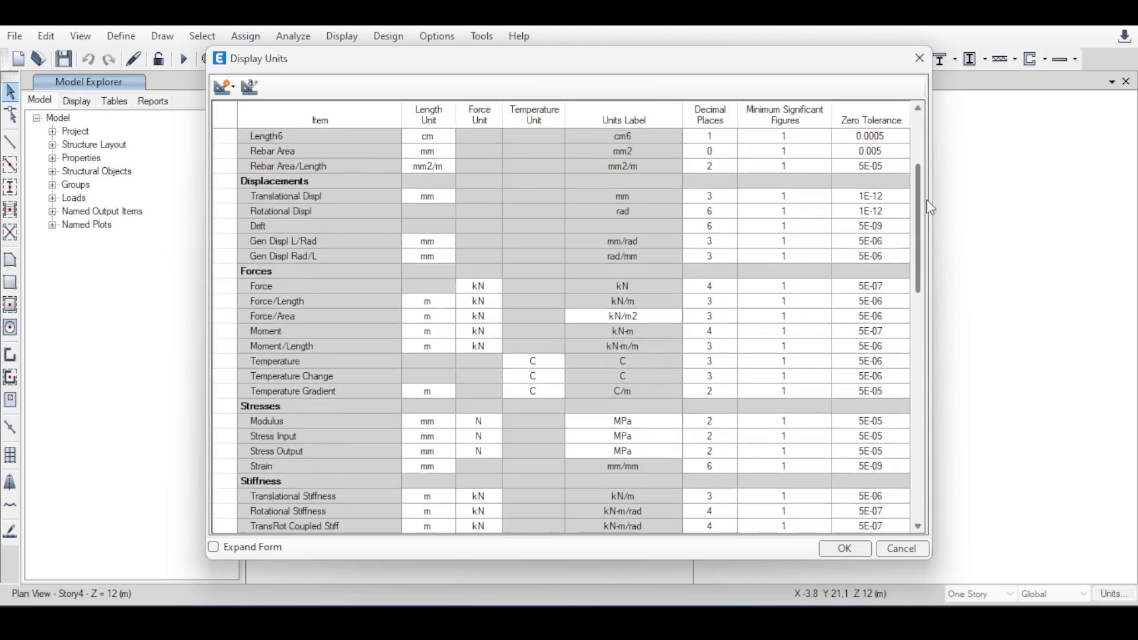
left_click_drag(931, 208, 946, 175)
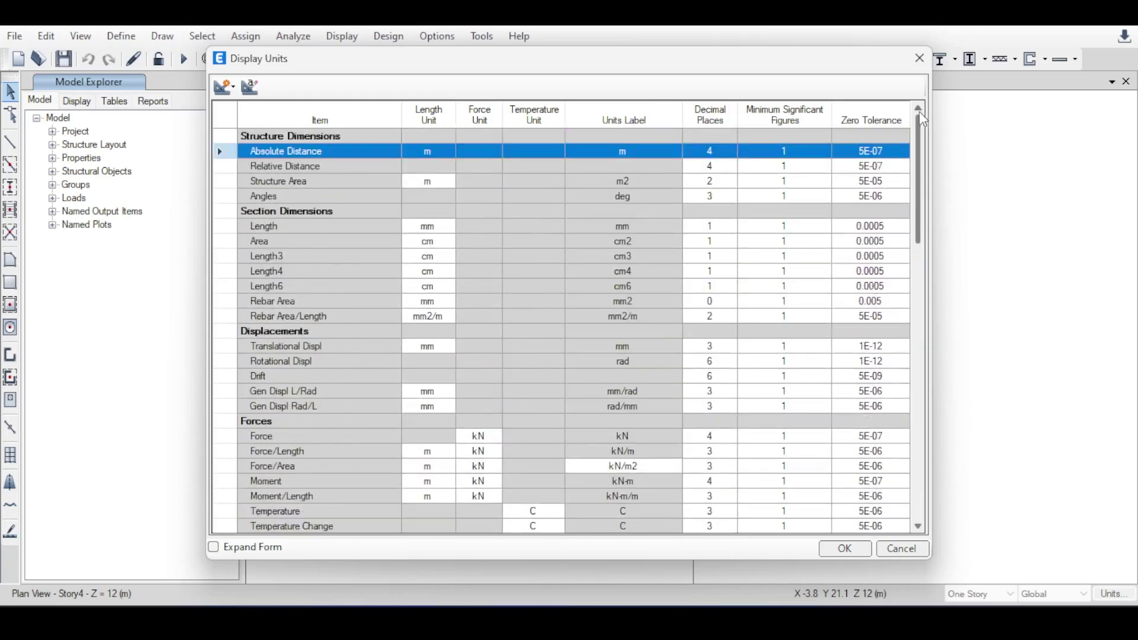
left_click(919, 58)
- Check the model tolerances for joint auto merge, column inclination, and beam and floor inclination, and close them without changes
left_click(449, 37)
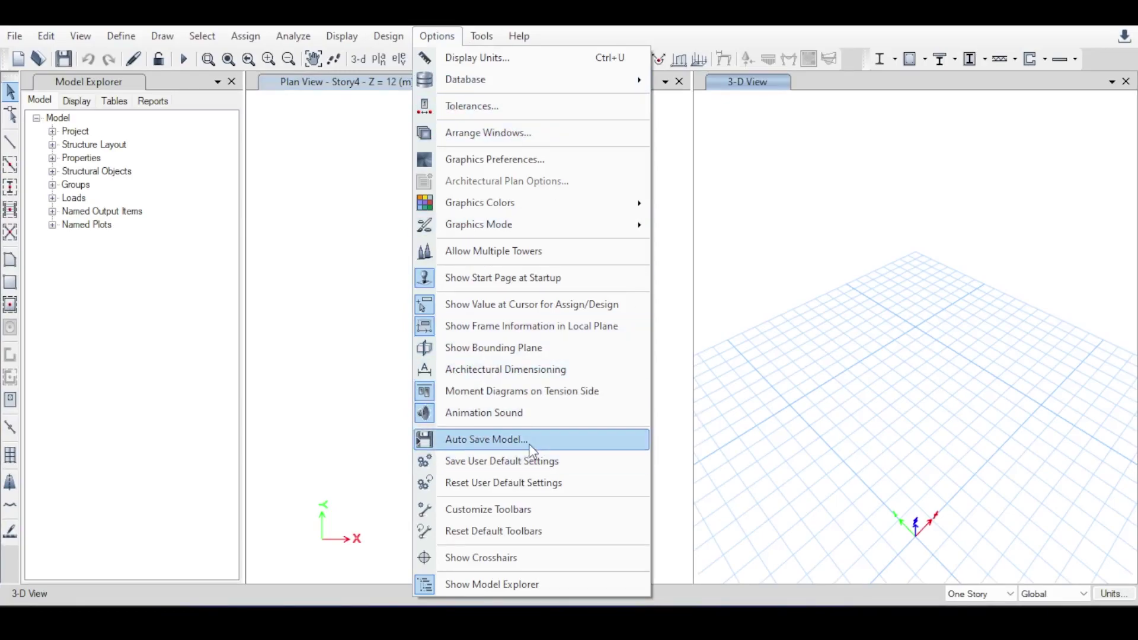
left_click(486, 106)
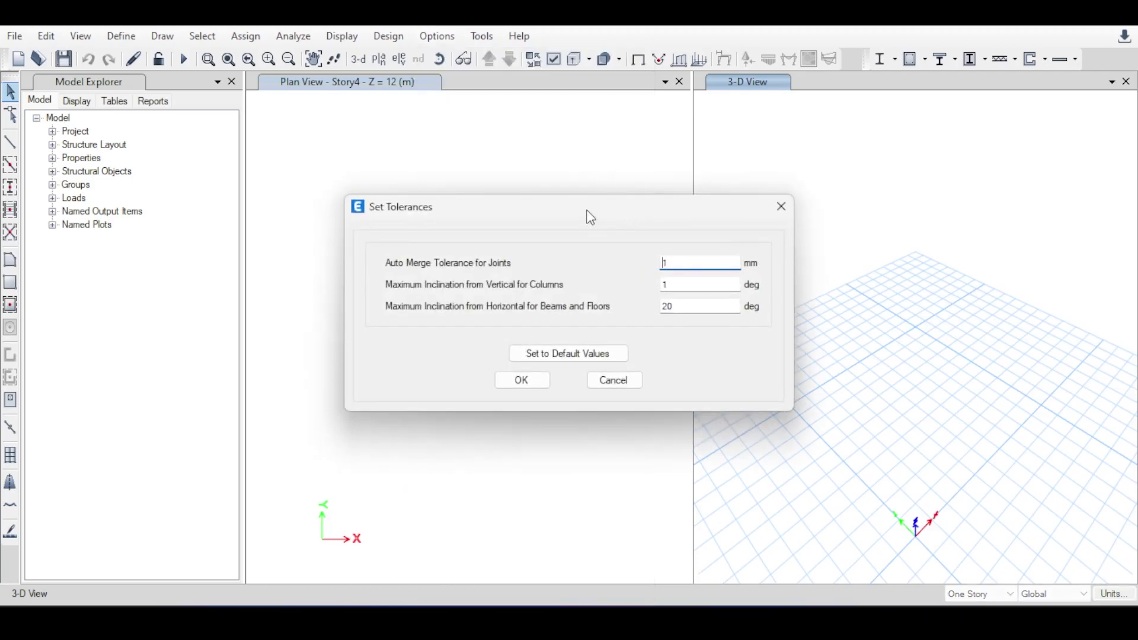
left_click_drag(591, 218, 529, 187)
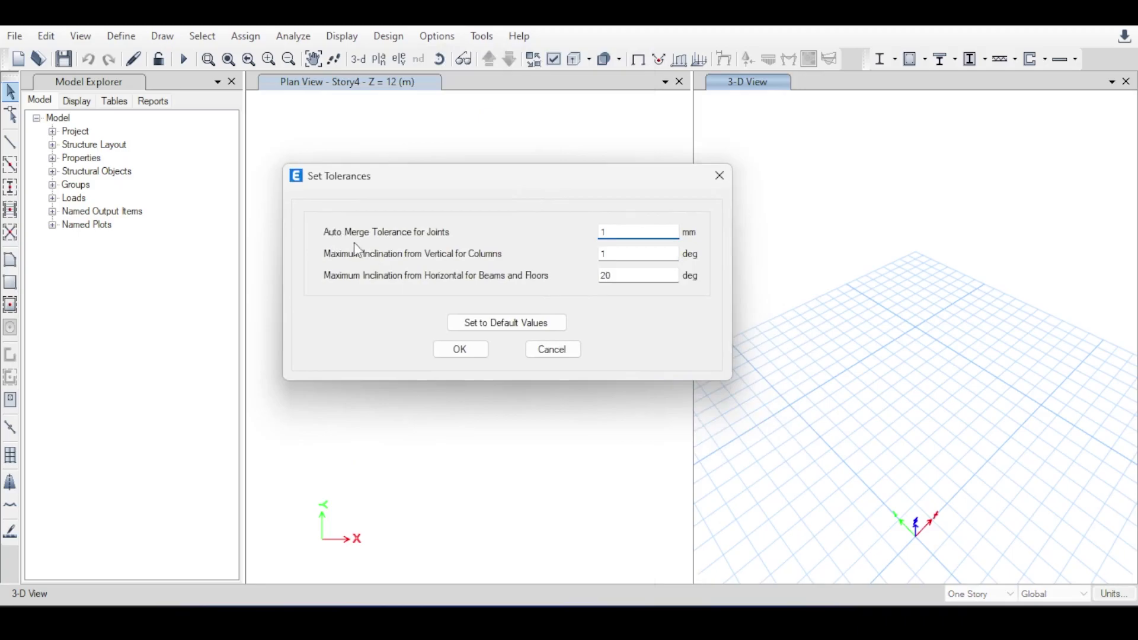
double_click(624, 254)
left_click(720, 175)
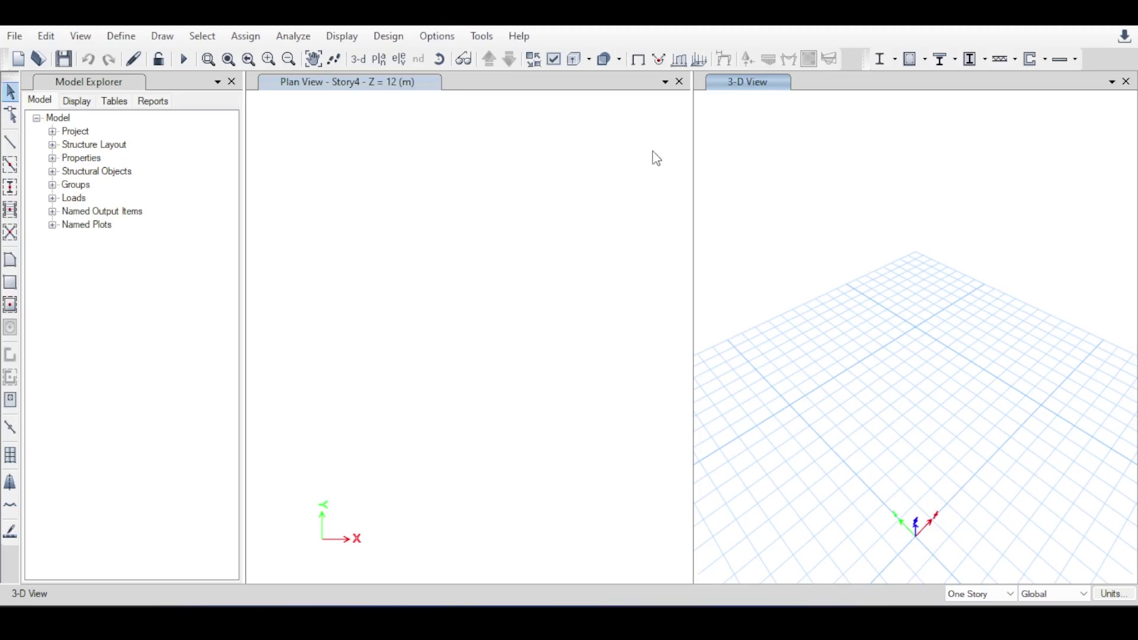
- Review the available definition, drawing and analysis commands, including the options for drawing beams, columns and braces
left_click(126, 37)
mouse_move(159, 37)
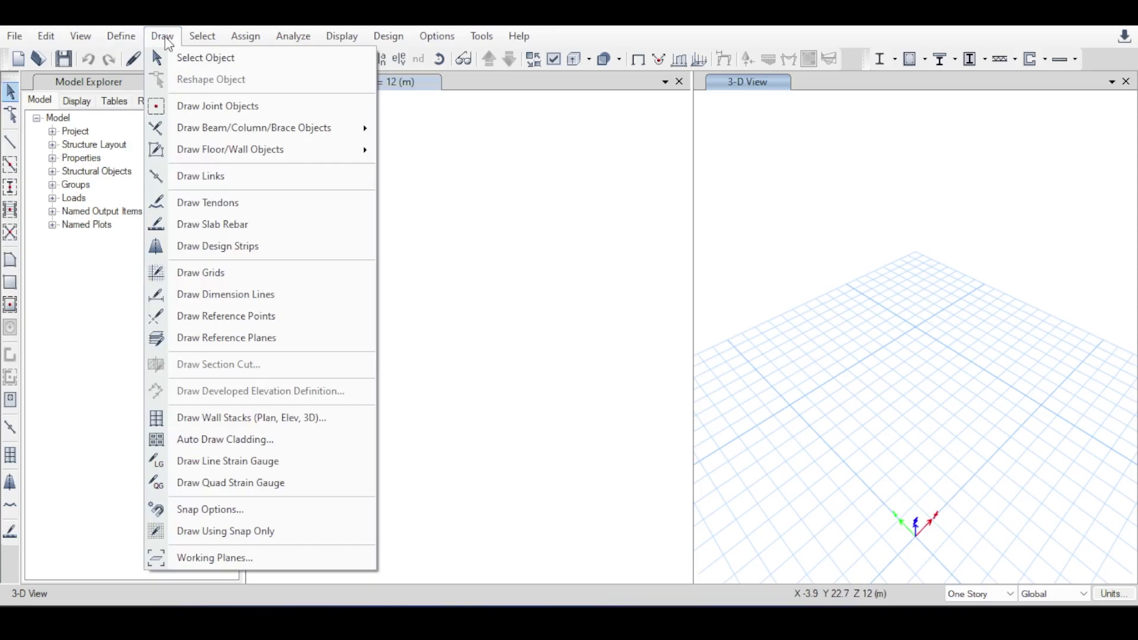
mouse_move(114, 43)
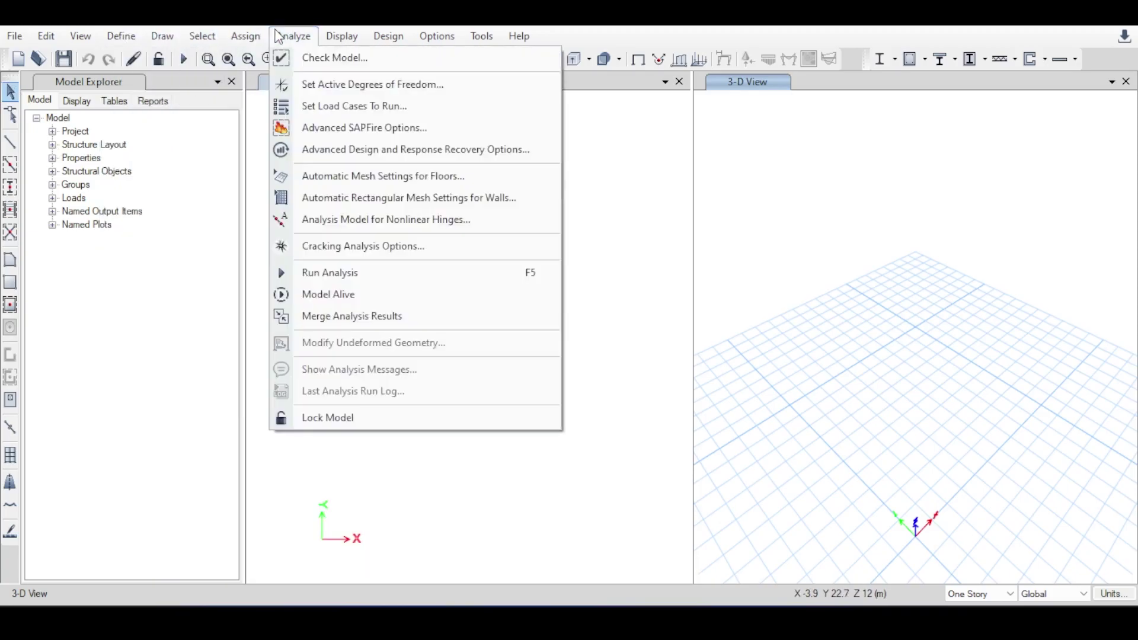
left_click(251, 44)
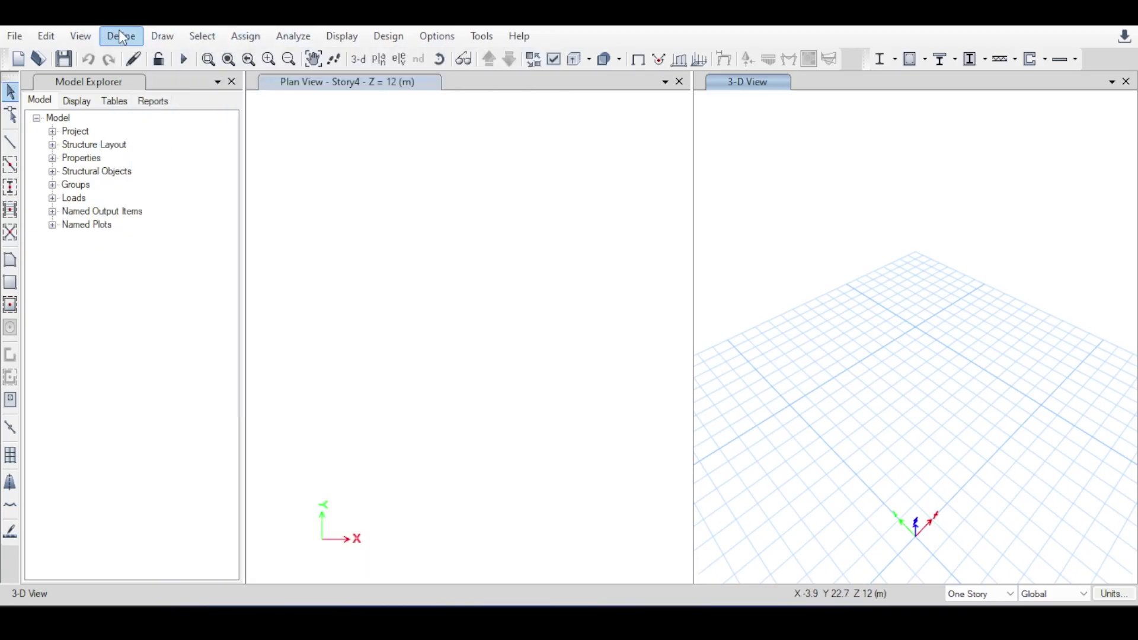
left_click(122, 38)
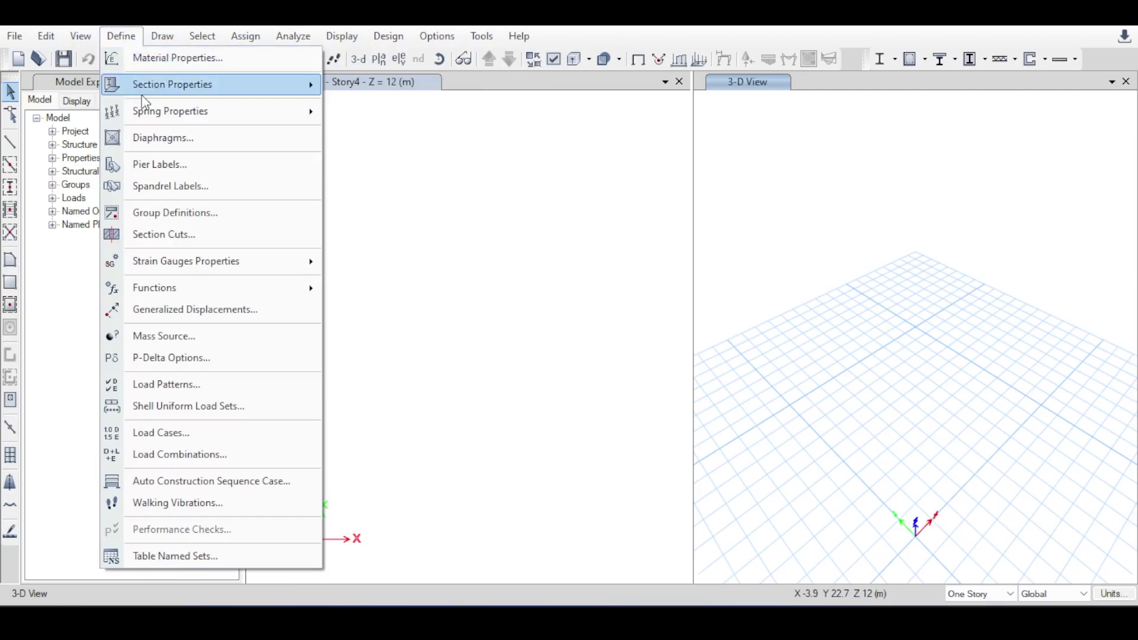
mouse_move(154, 43)
mouse_move(206, 131)
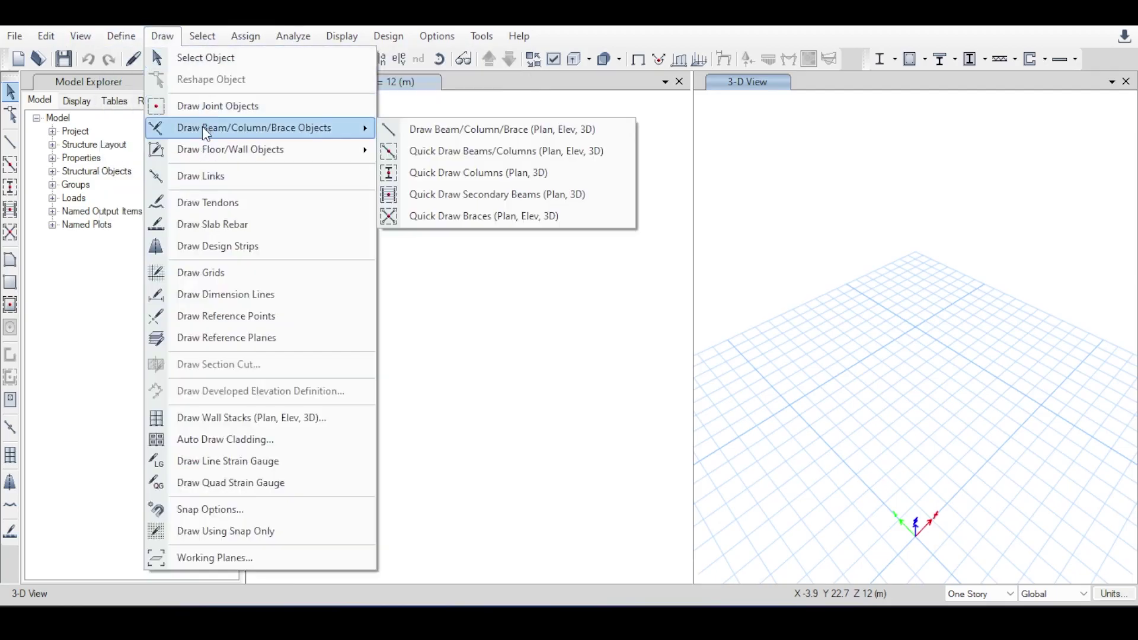
left_click(488, 300)
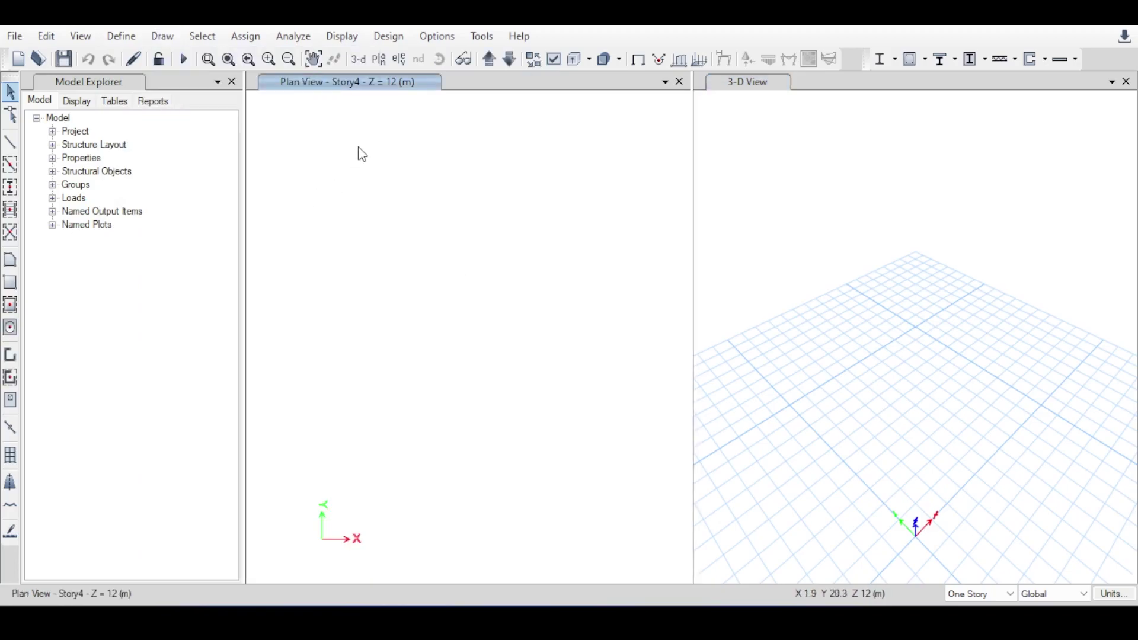
left_click(132, 38)
left_click(135, 40)
left_click(152, 42)
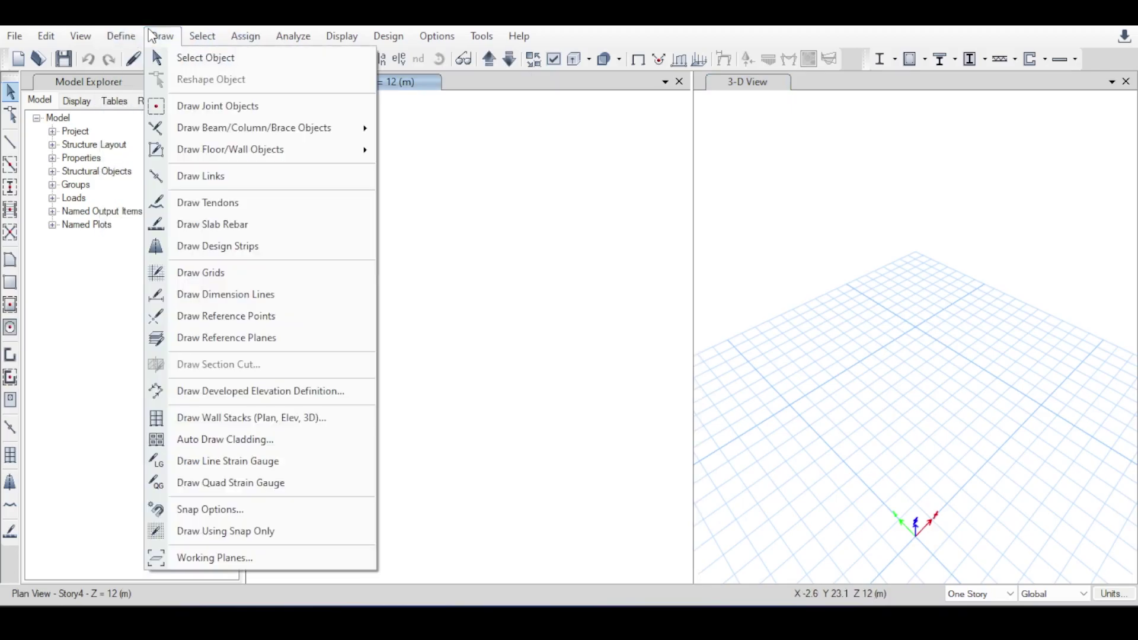
left_click(150, 35)
left_click(234, 39)
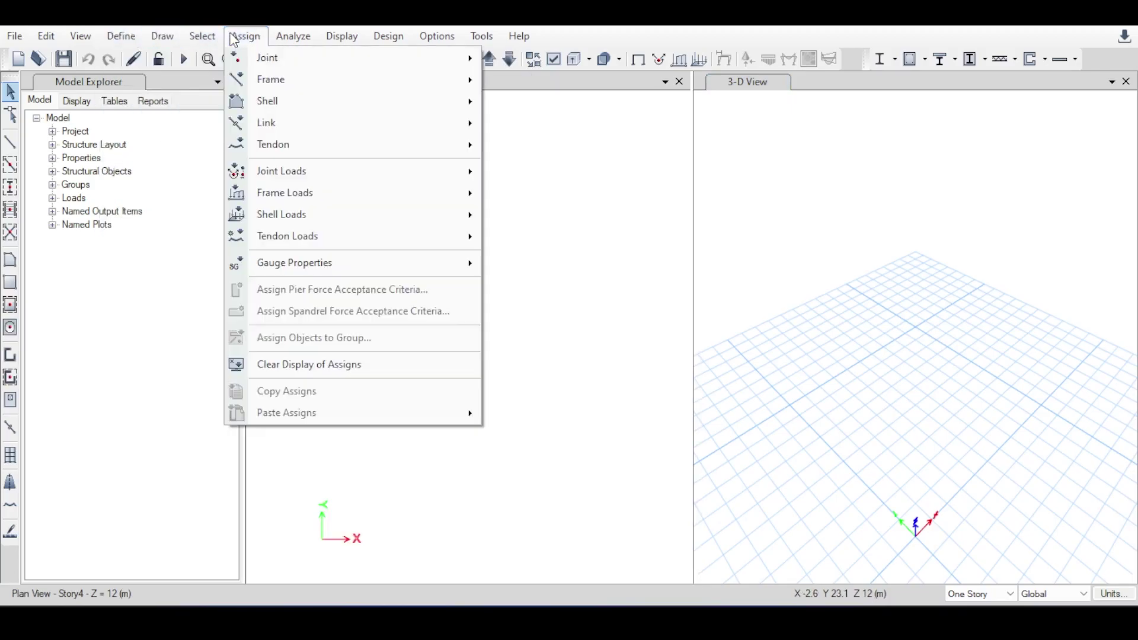
left_click(234, 38)
left_click(122, 37)
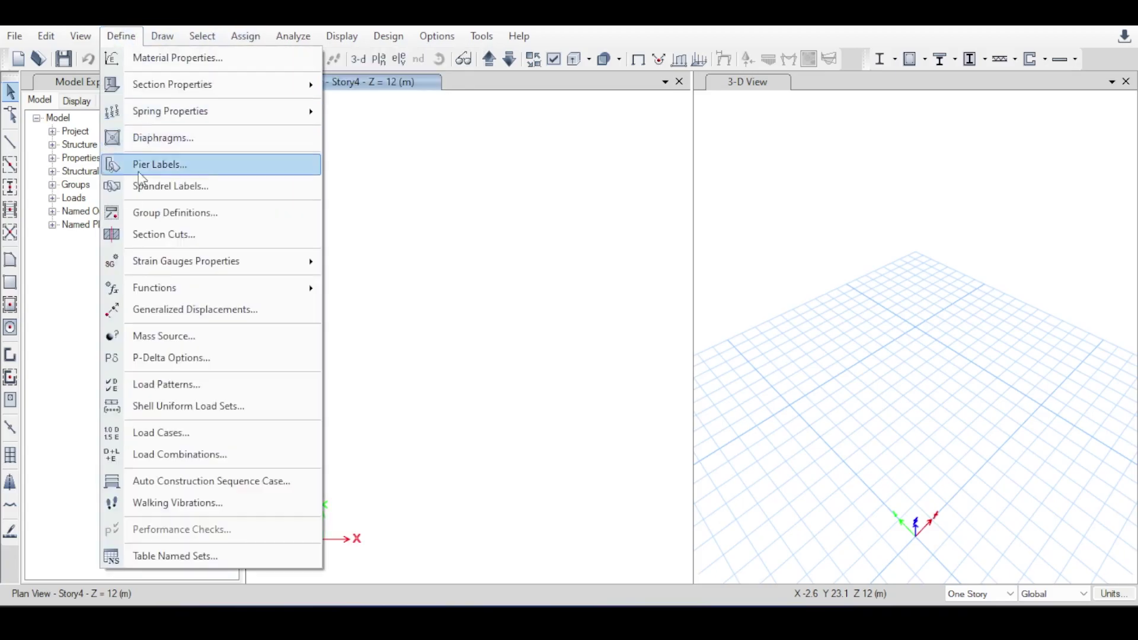
left_click(138, 36)
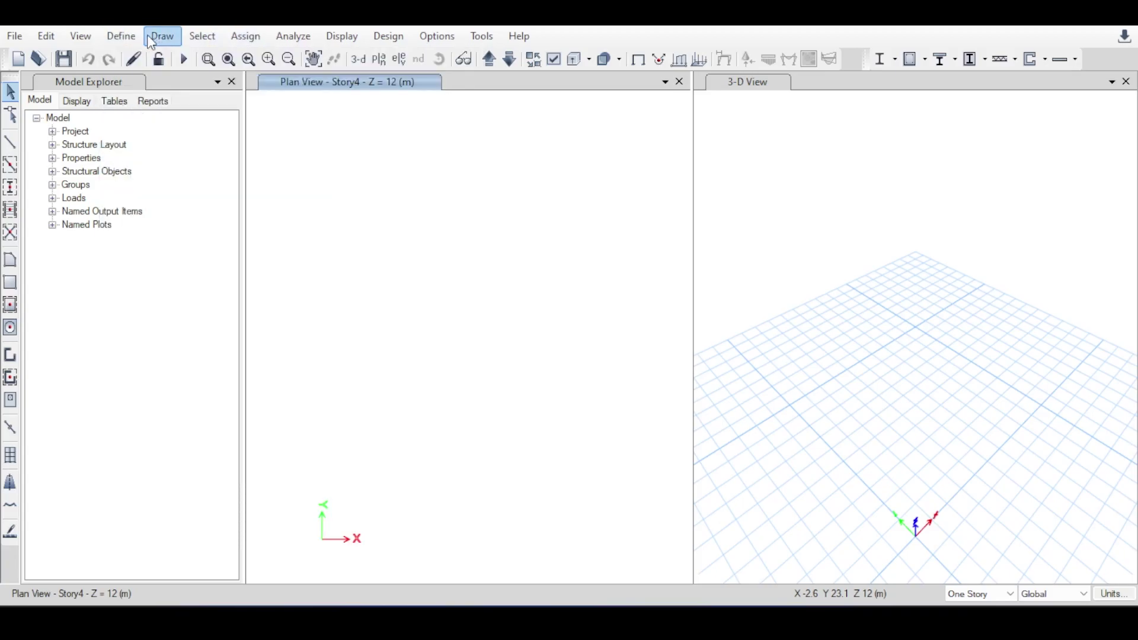
left_click(163, 37)
left_click(165, 39)
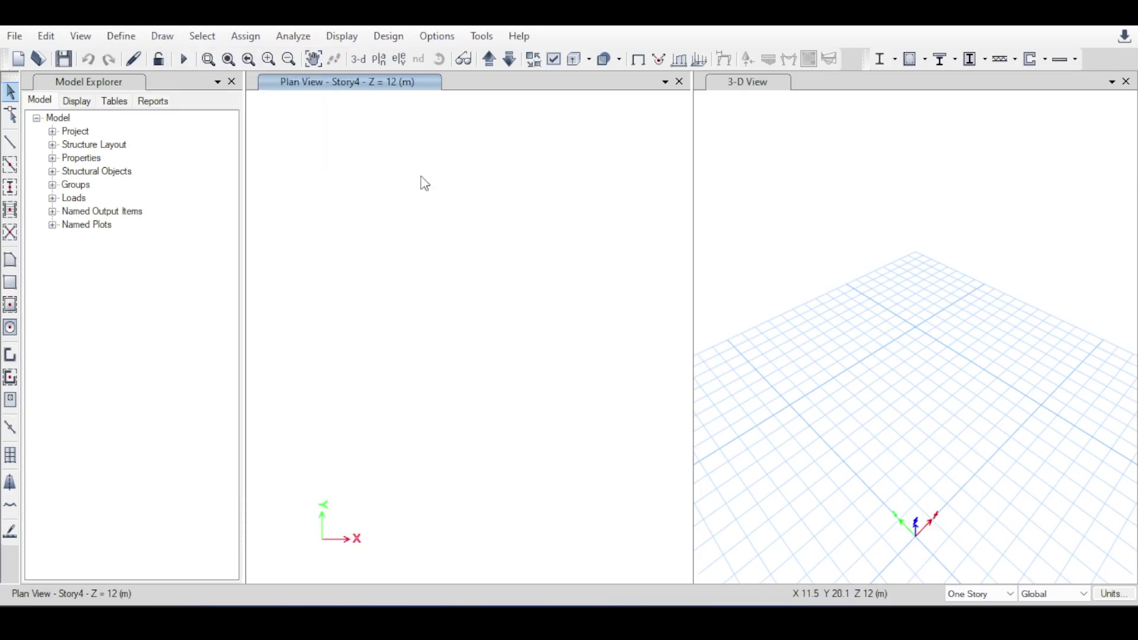